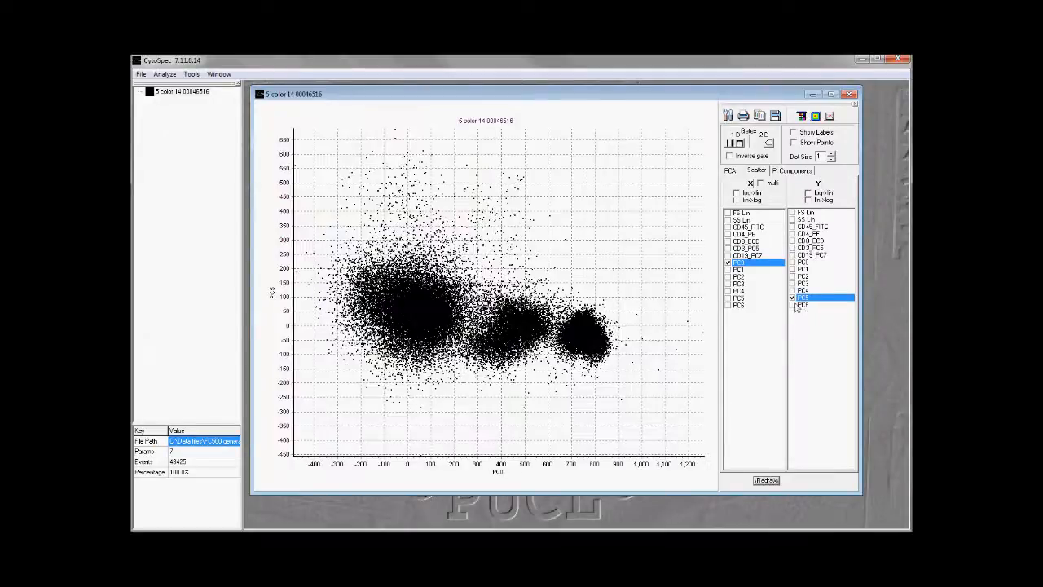
Redraw the scatter plot with PC6 as the Y parameter against PC0.
click(793, 304)
click(766, 481)
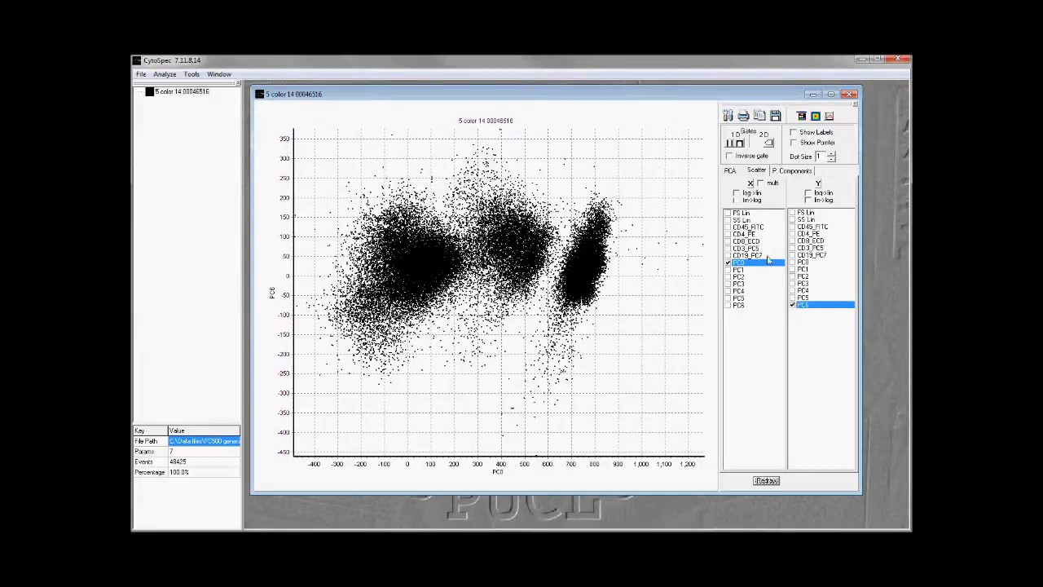
Replace the principal components with FS Lin on X and SS Lin on Y, and redraw the scatter plot.
click(728, 214)
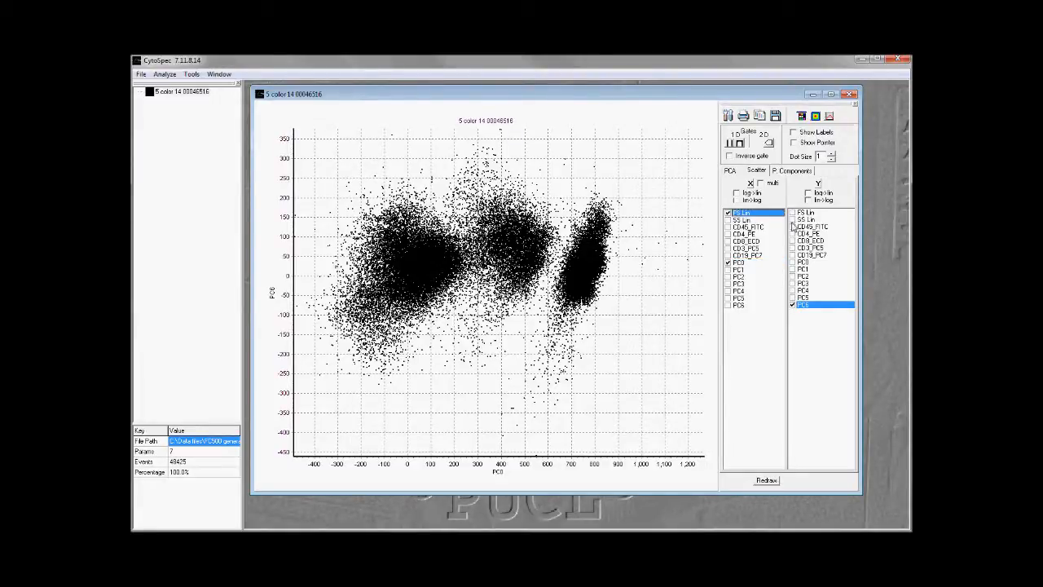
click(792, 220)
click(732, 263)
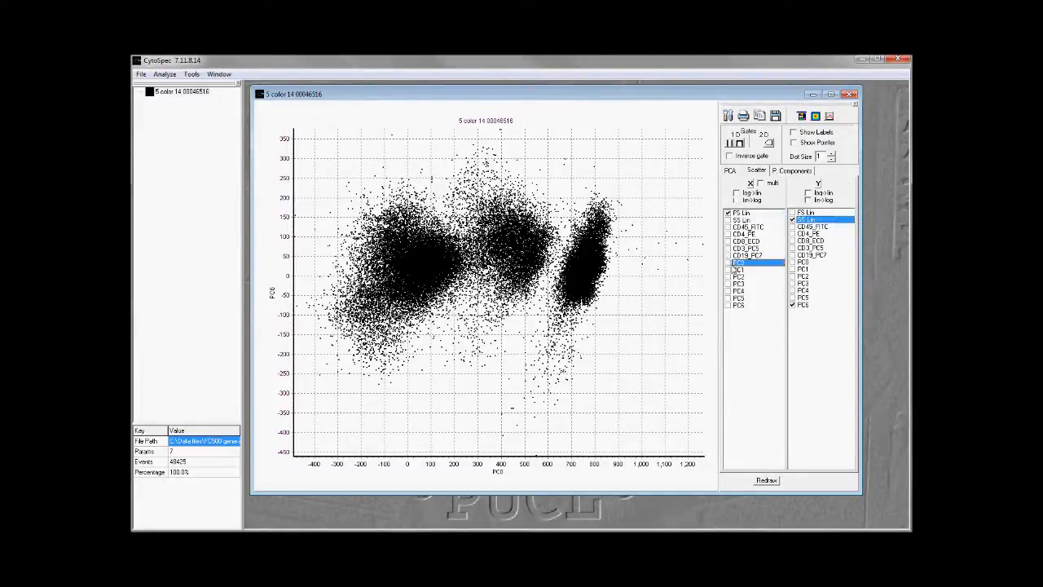
click(794, 306)
click(767, 481)
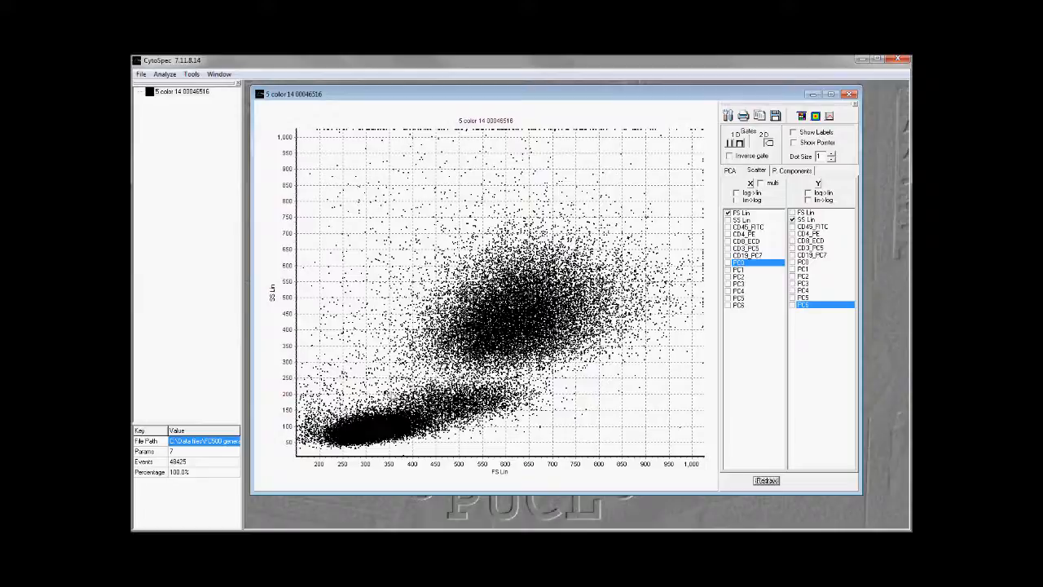
Draw a polygon gate around the dense low FS, low SS cluster and shrink the plot window.
mouse_move(330, 412)
mouse_down()
mouse_move(316, 424)
mouse_move(315, 455)
mouse_move(422, 448)
mouse_move(396, 402)
mouse_up()
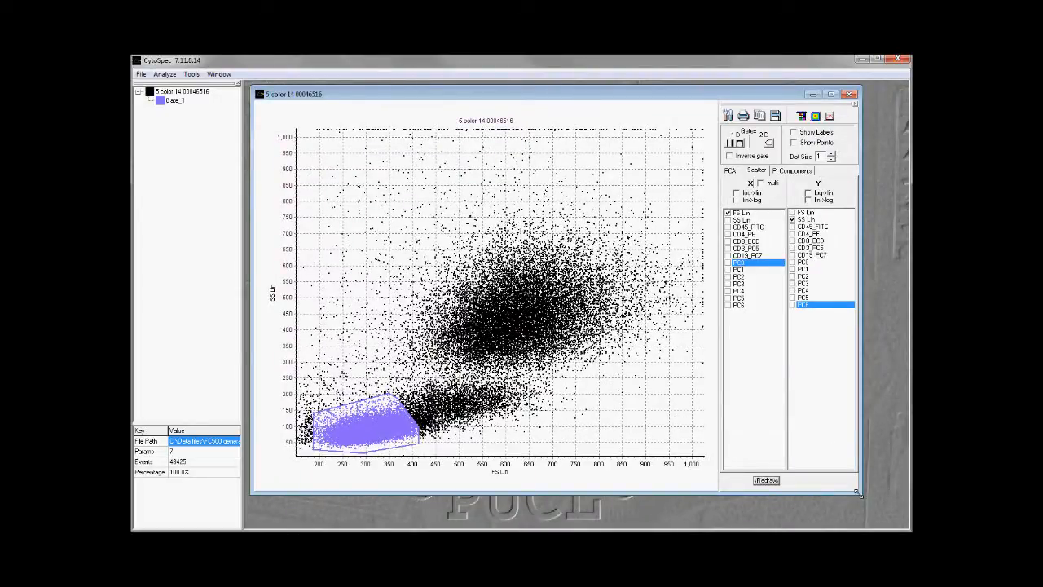
drag(857, 492, 624, 302)
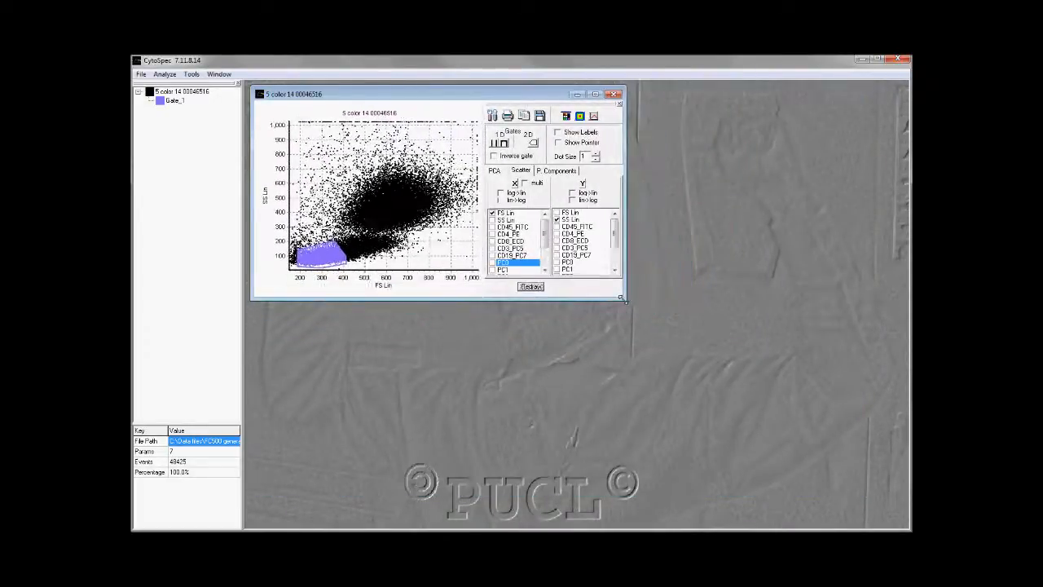
Open a second plot for the ungated data file and draw PC0 on X against PC1 on Y.
click(175, 92)
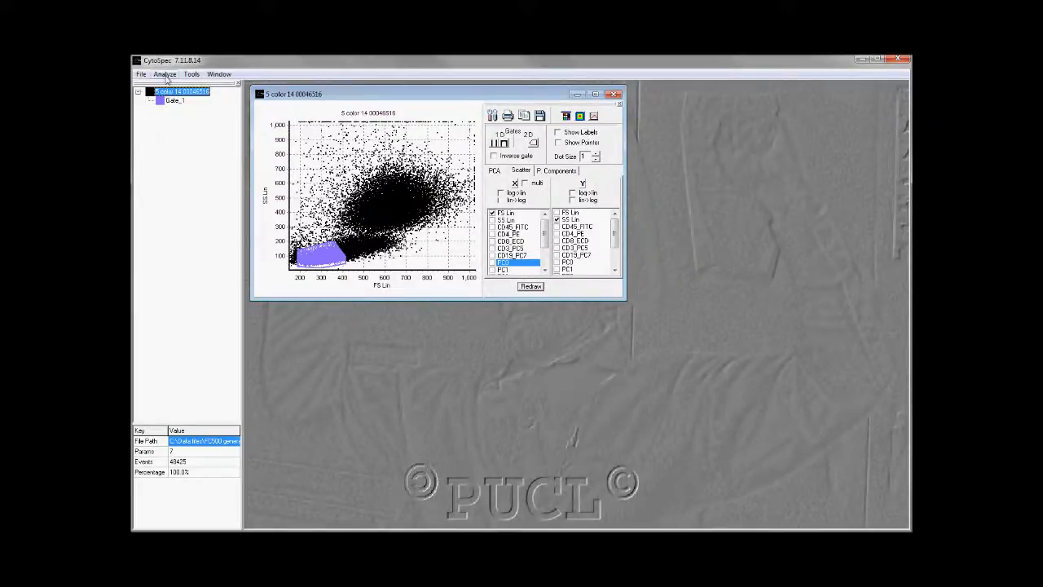
click(164, 74)
click(175, 87)
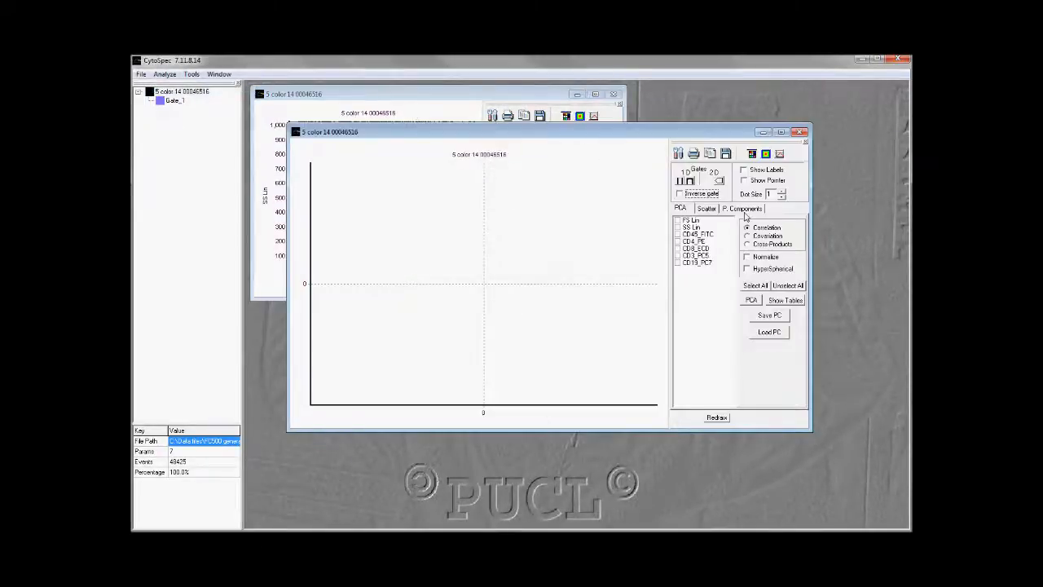
click(707, 208)
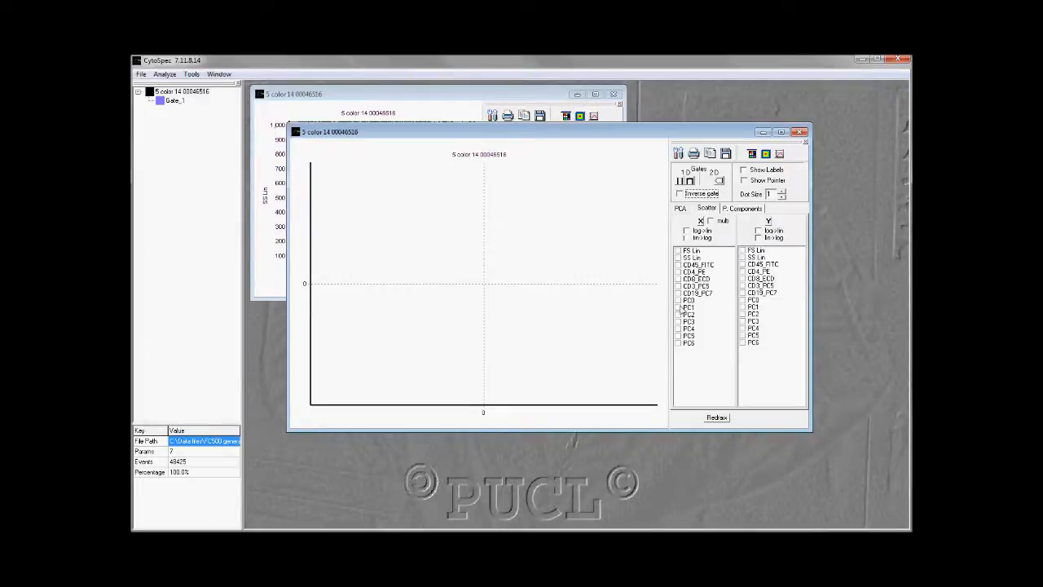
click(678, 301)
click(743, 307)
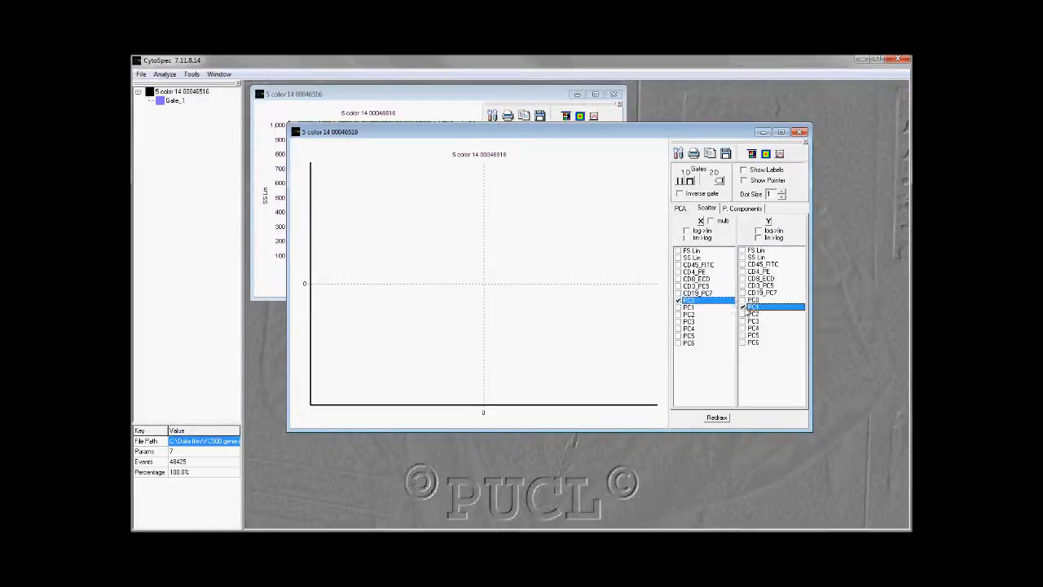
click(715, 418)
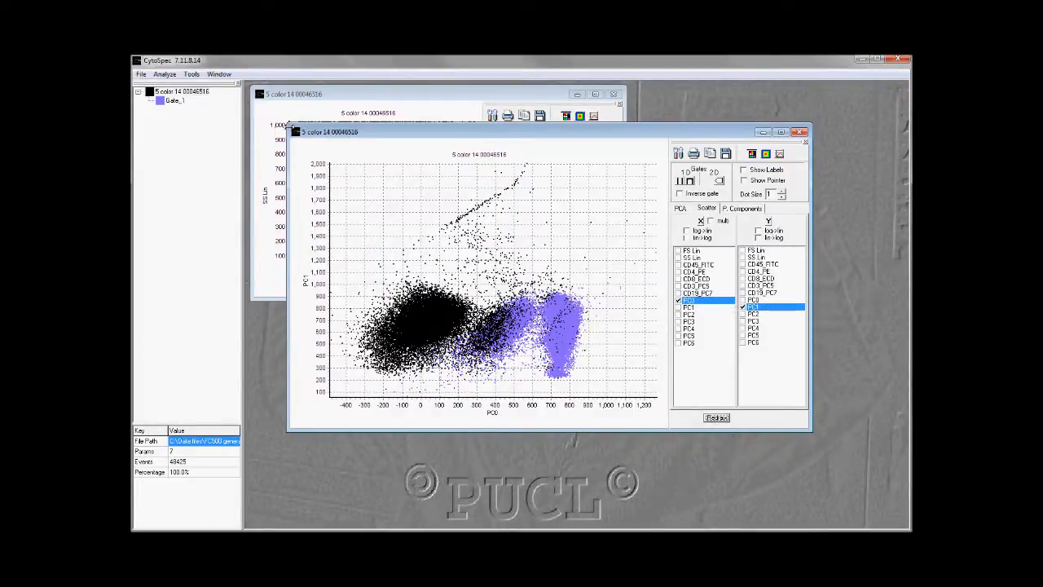
Resize the FS/SS and PC0/PC1 plot windows and arrange them side by side at matching heights.
drag(287, 125, 498, 231)
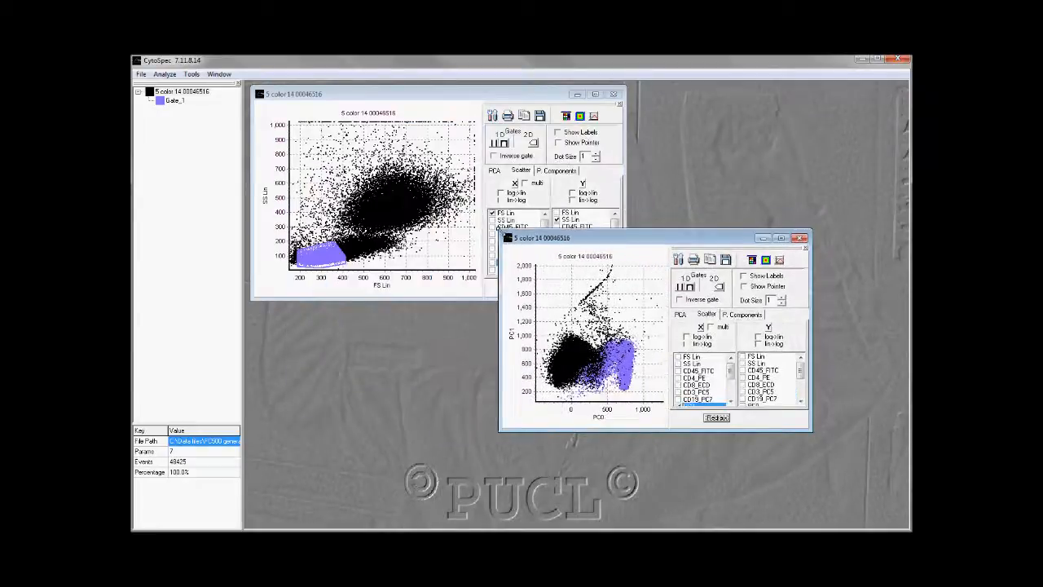
drag(627, 184, 573, 186)
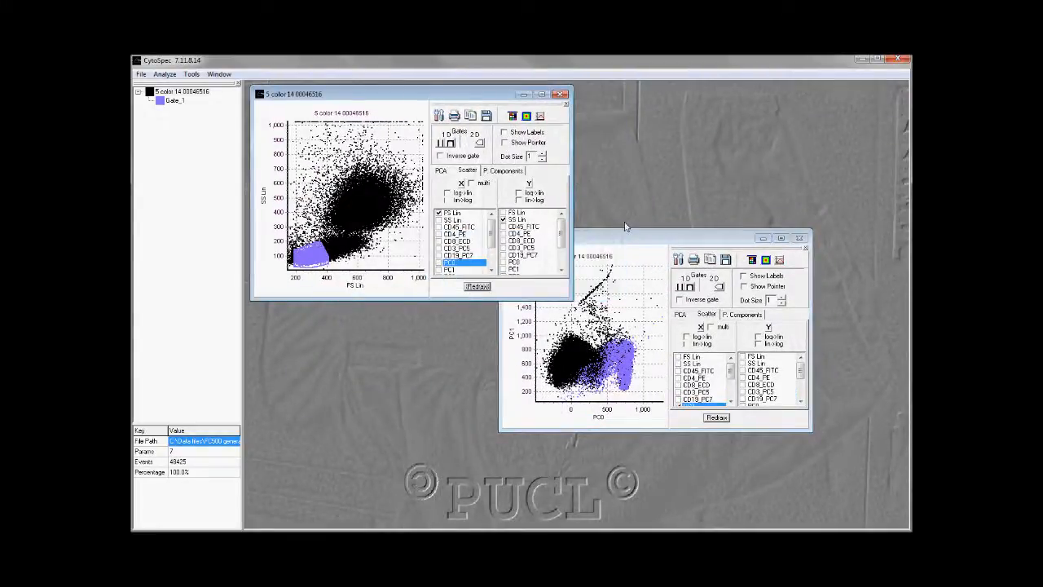
drag(642, 241, 723, 98)
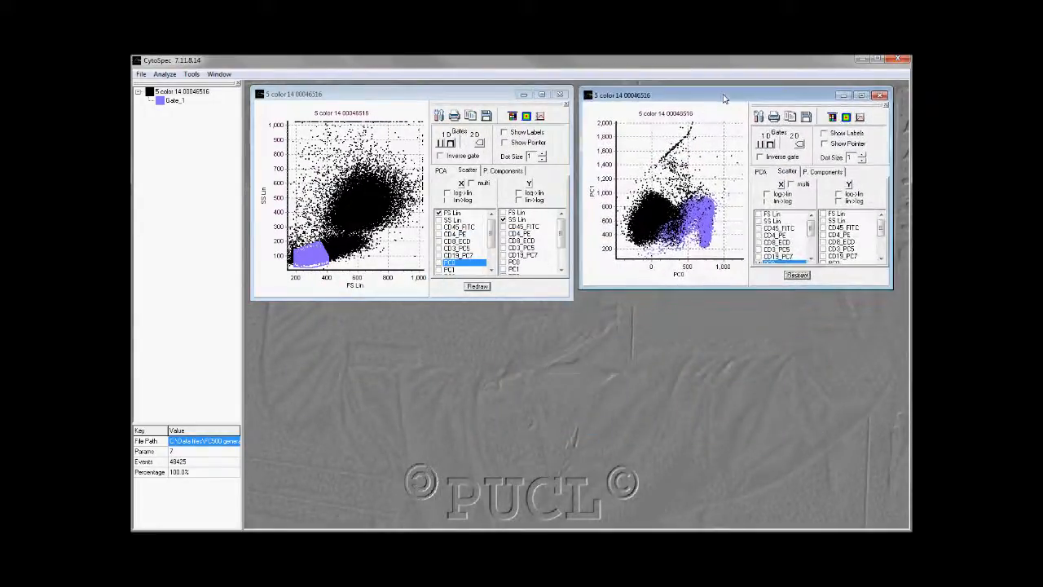
drag(888, 287, 895, 301)
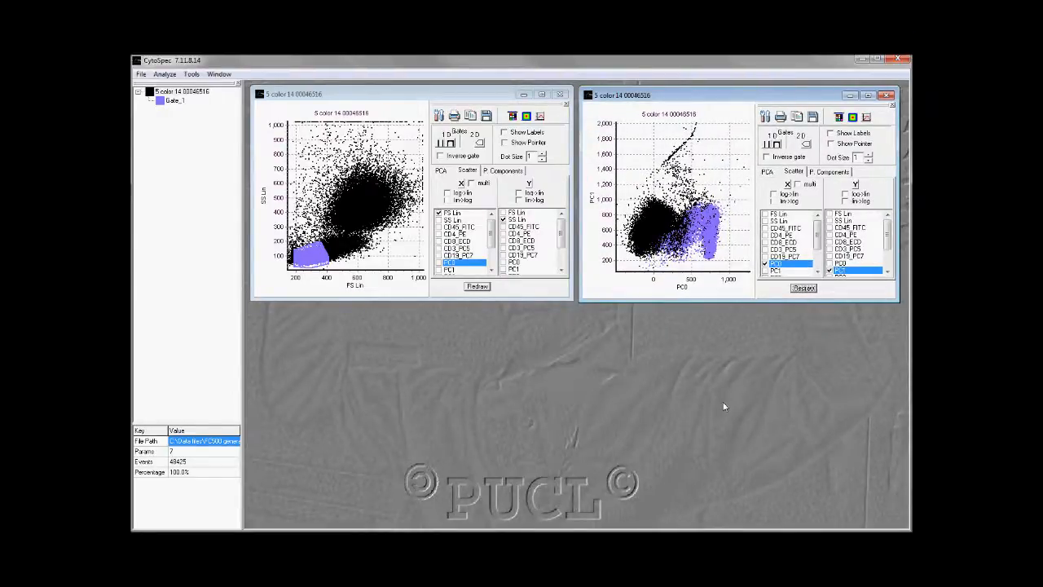
Create a third plot of the ungated data with CD3_PC5 on X and CD19_PC7 on Y, fitted beneath the FS/SS plot.
right_click(181, 90)
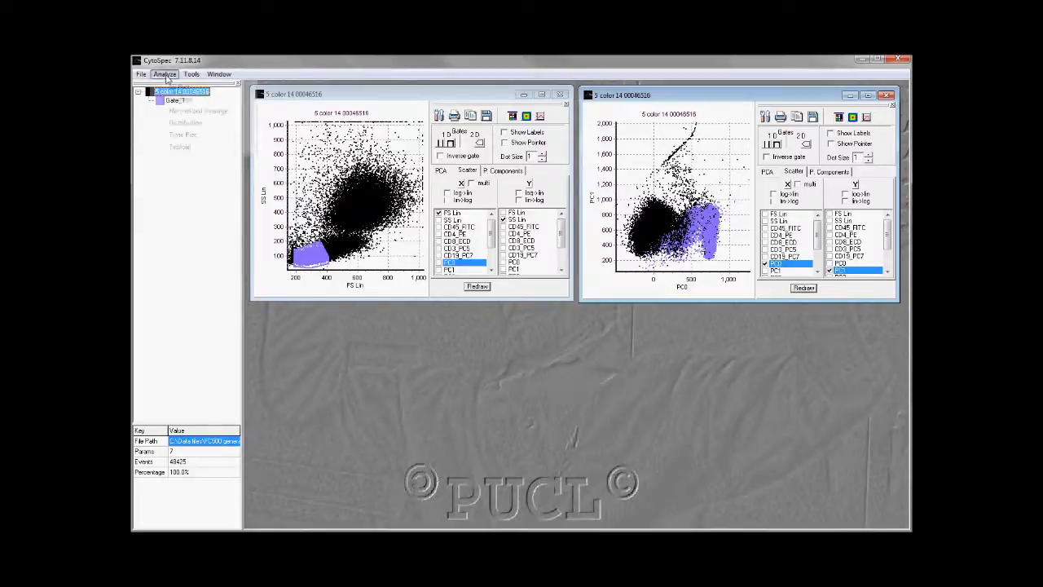
click(179, 87)
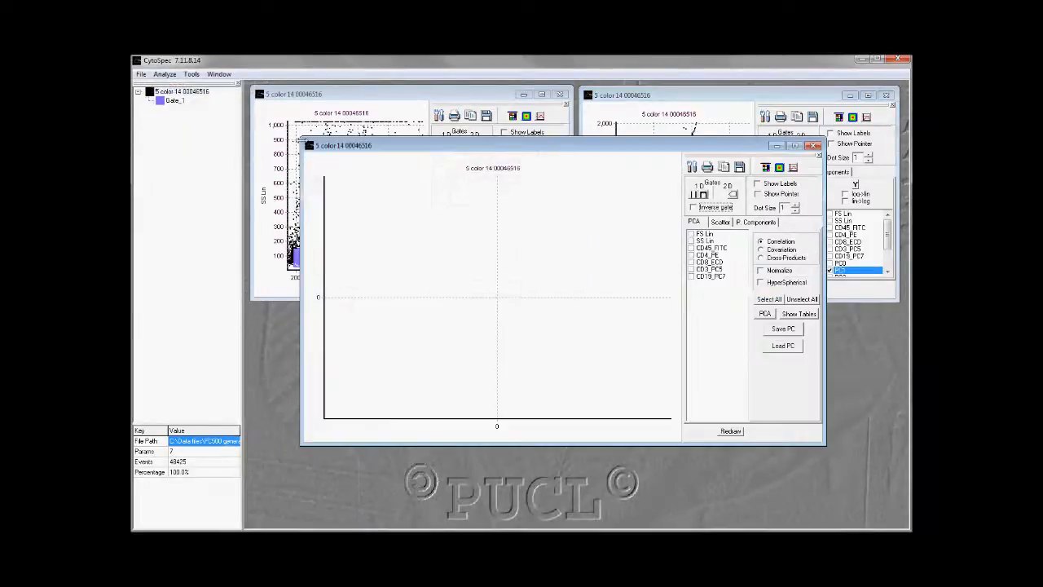
drag(299, 137, 491, 230)
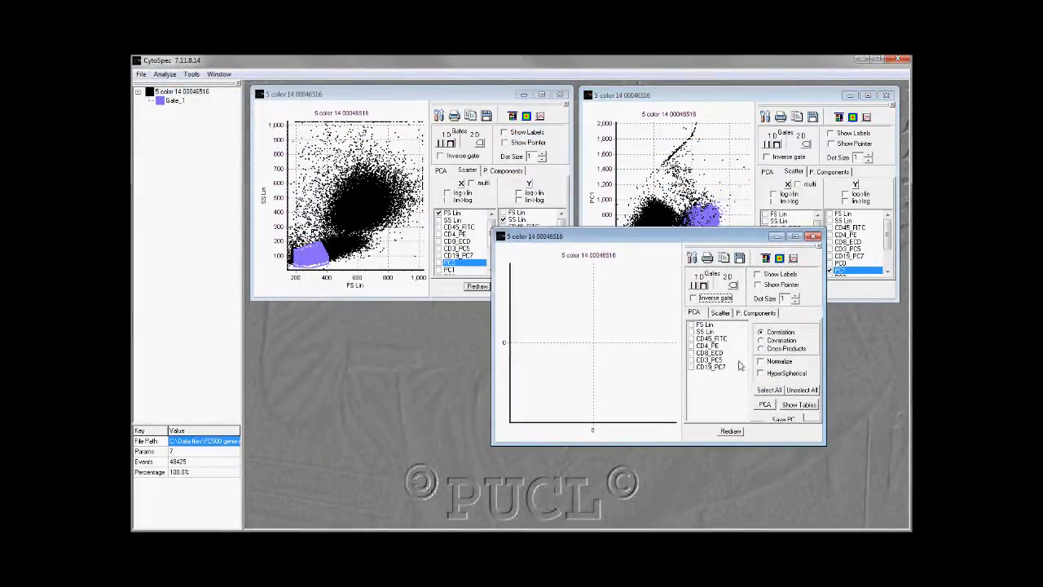
click(721, 313)
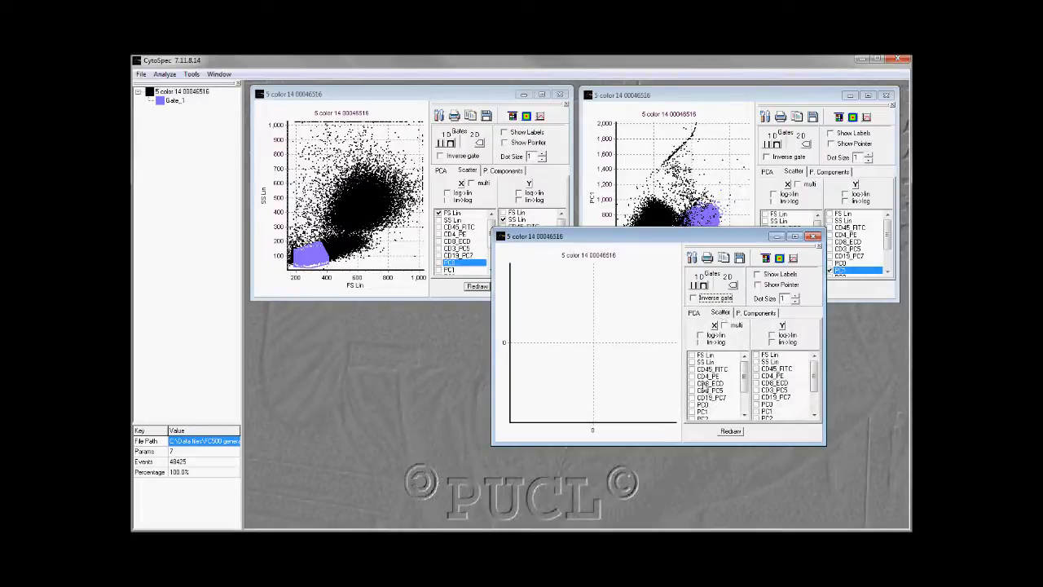
click(691, 391)
click(757, 398)
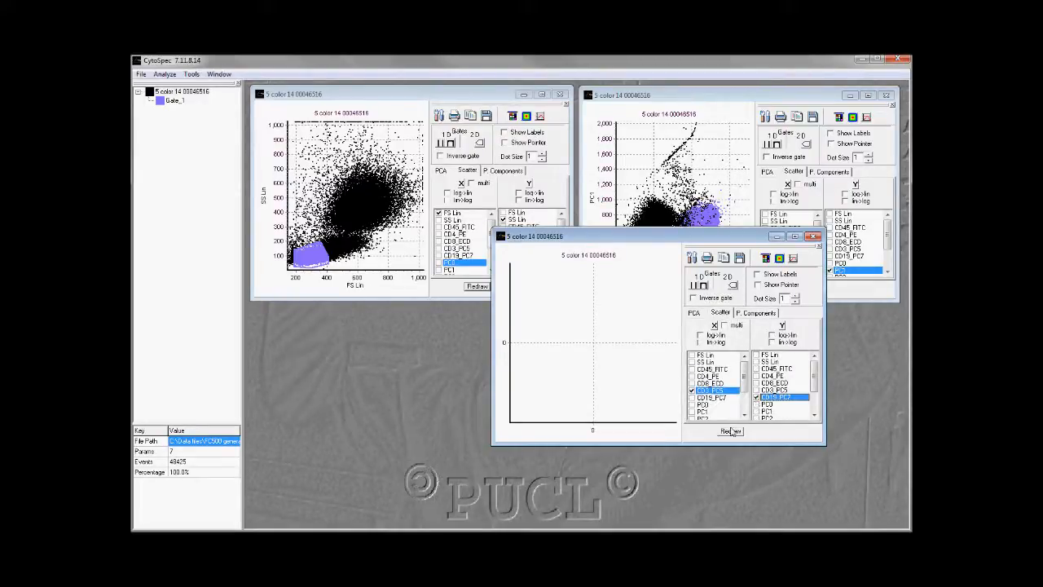
click(731, 431)
drag(758, 237, 517, 313)
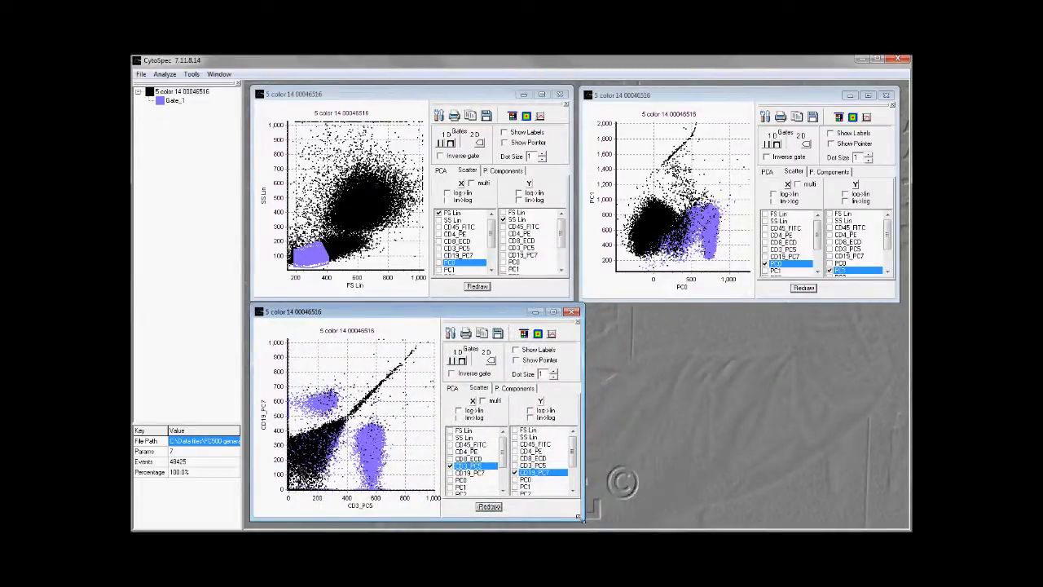
drag(580, 517, 572, 515)
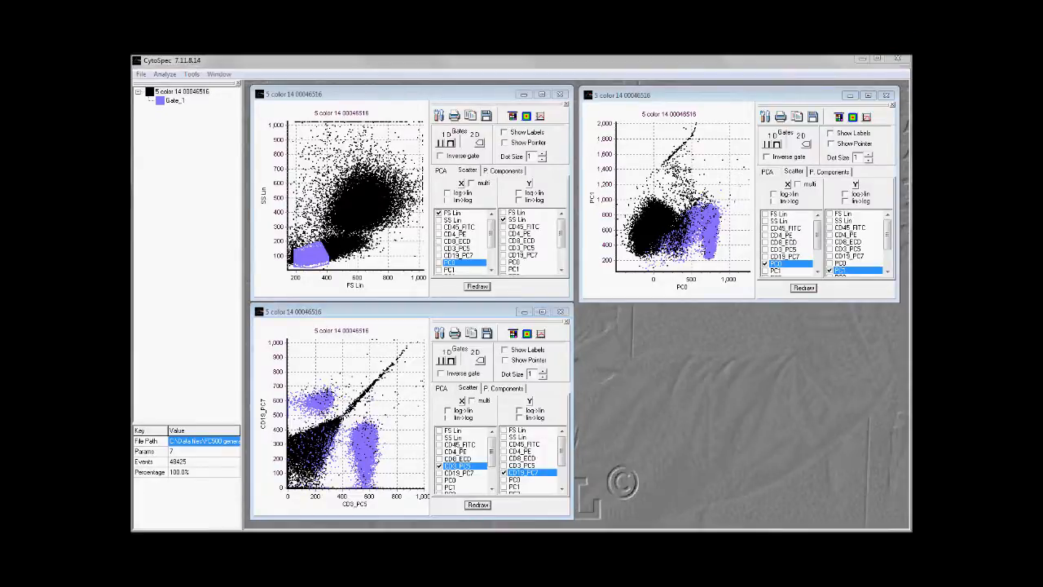
Draw a polygon gate around the high-CD3, low-CD19 cluster in the CD3_PC5 versus CD19_PC7 plot.
click(480, 360)
click(369, 410)
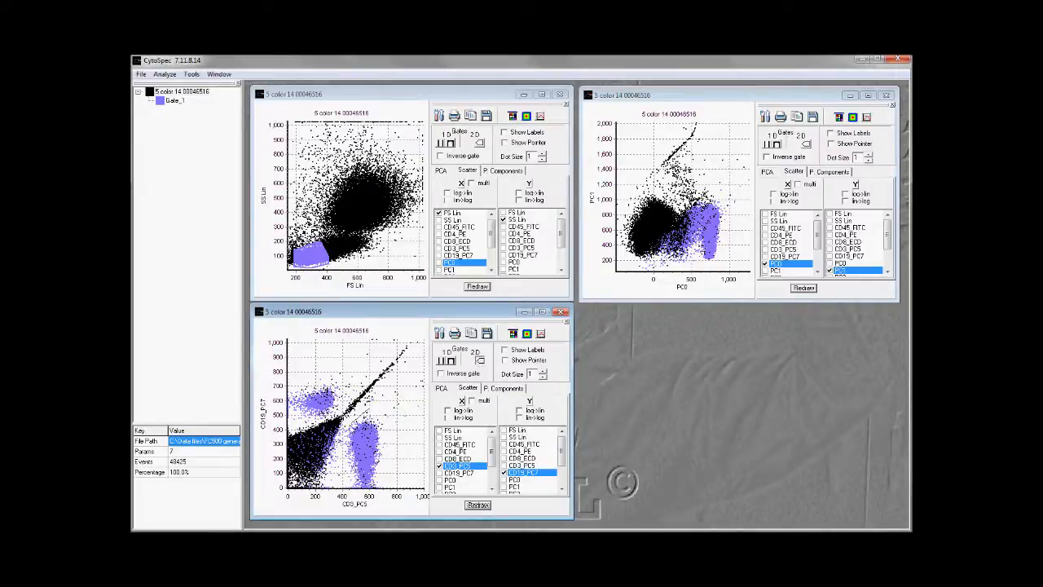
click(344, 431)
click(385, 495)
double_click(388, 416)
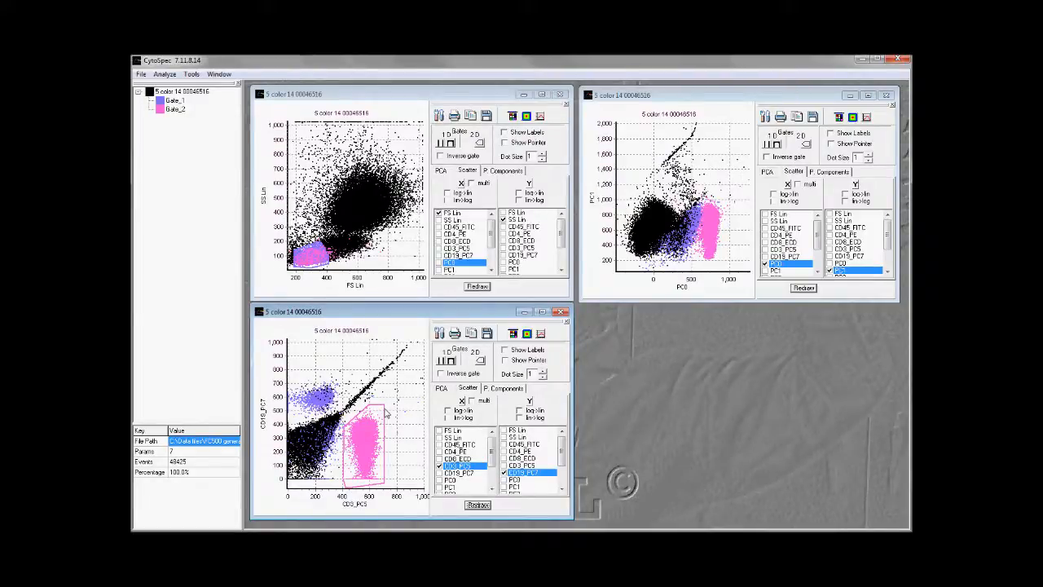
click(386, 414)
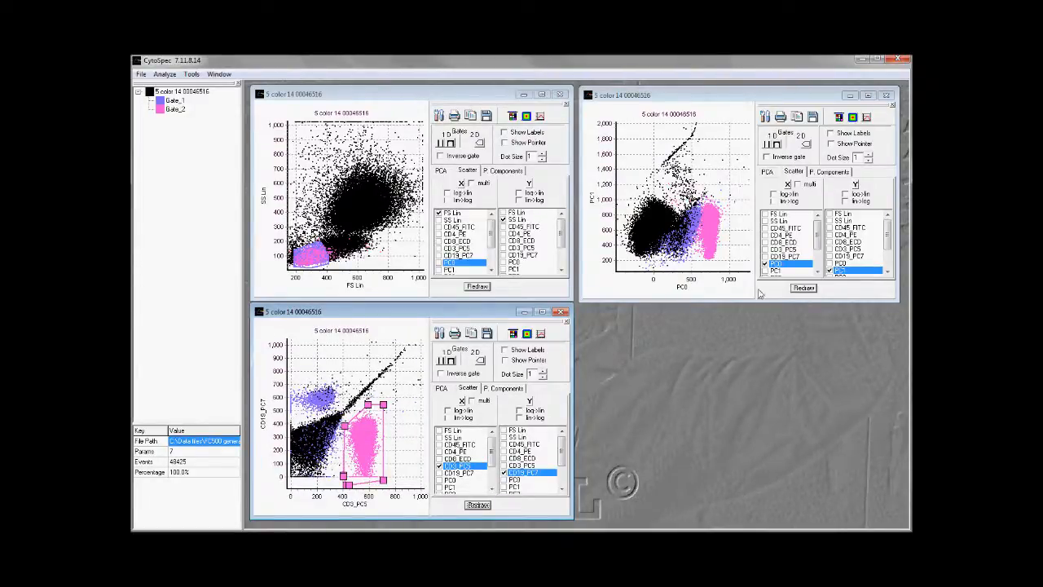
Change the principal component plot's Y parameter to PC2 and redraw it against PC0.
click(887, 272)
click(887, 273)
click(831, 257)
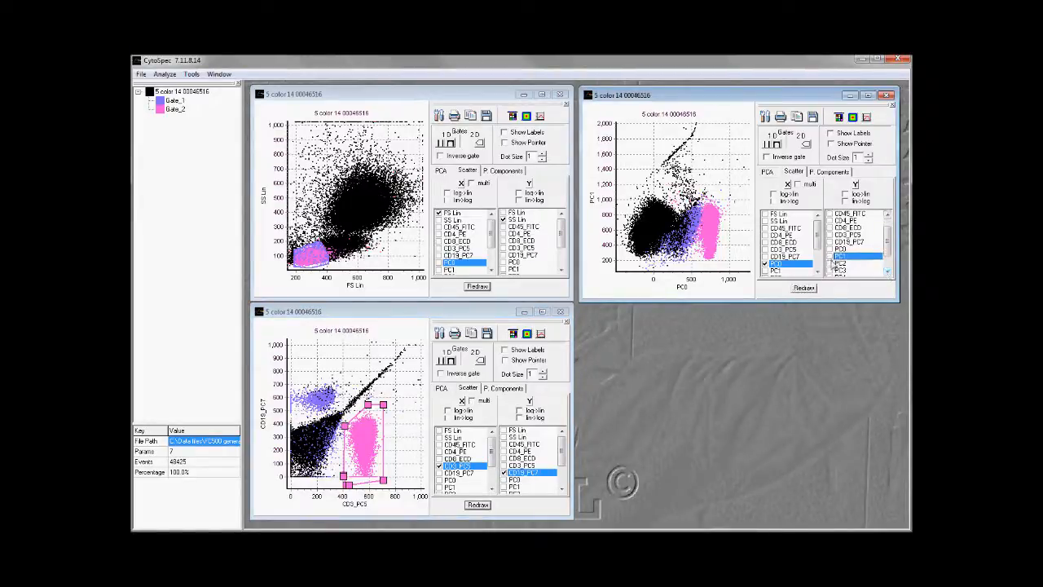
click(830, 263)
click(810, 290)
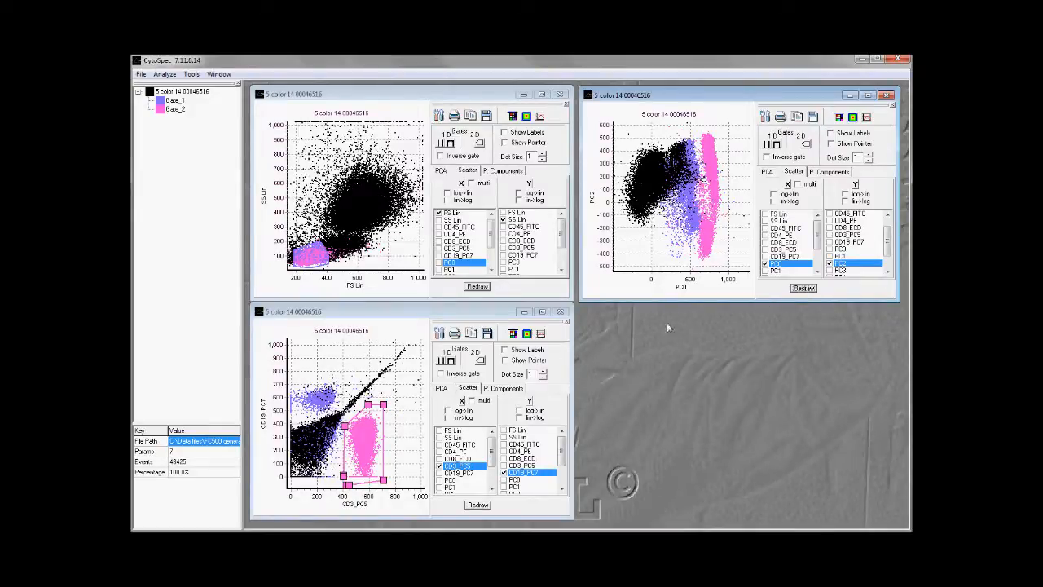
Draw a polygon gate around the high-CD19, low-CD3 cluster in the CD3_PC5 versus CD19_PC7 plot.
click(318, 379)
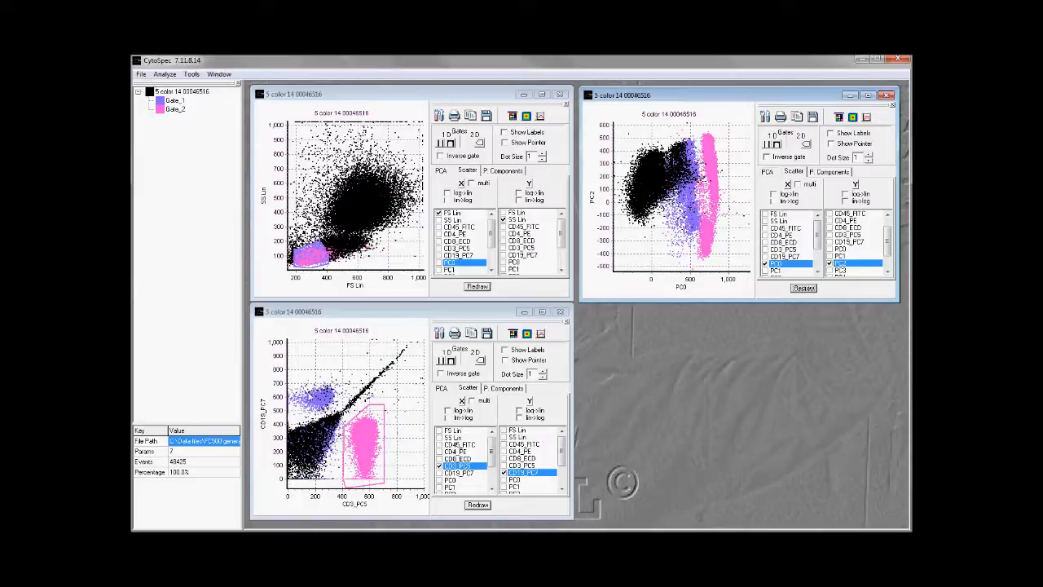
click(480, 362)
click(330, 376)
click(291, 381)
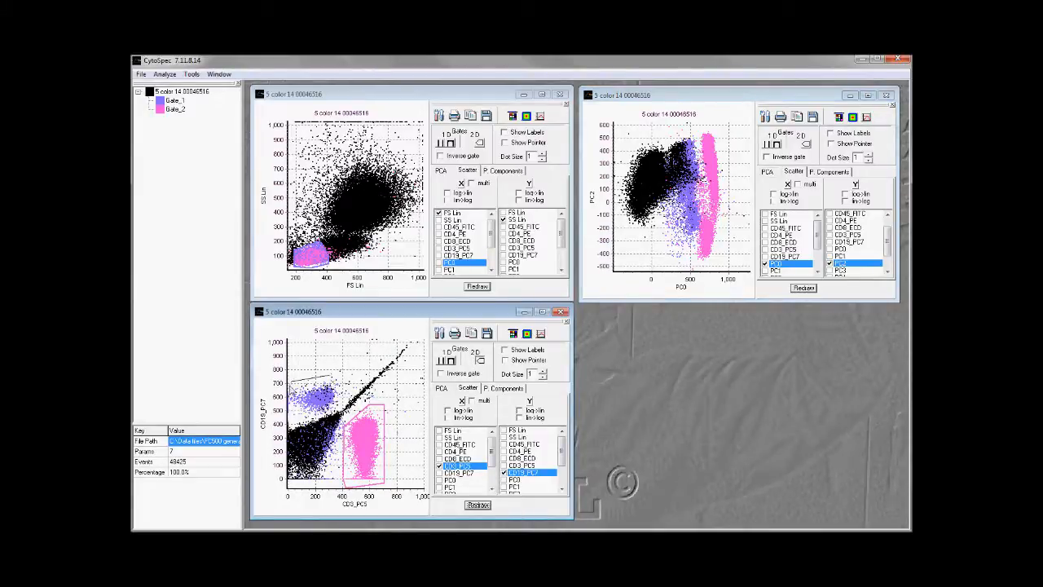
click(292, 419)
click(334, 413)
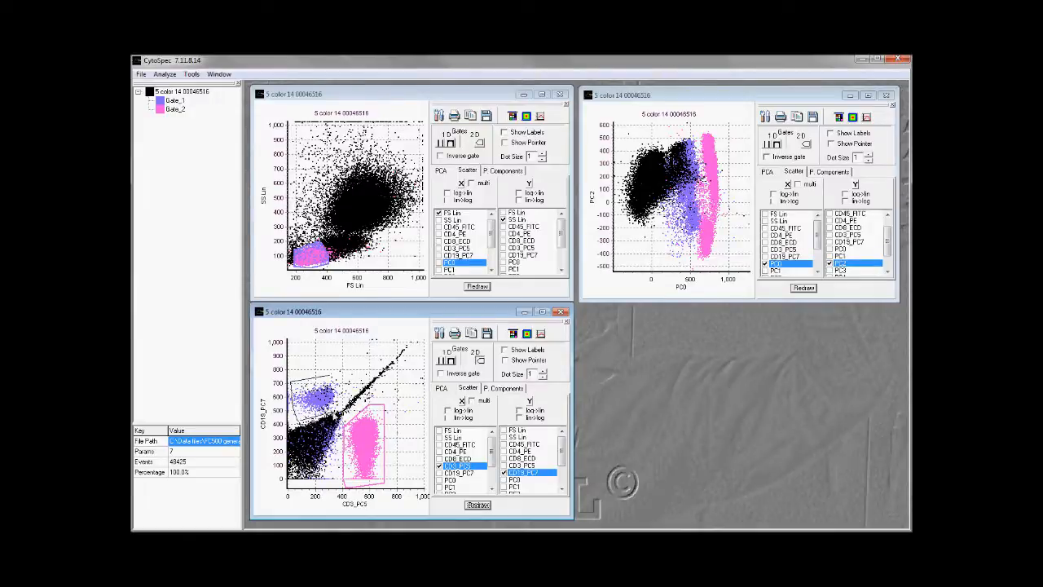
double_click(352, 376)
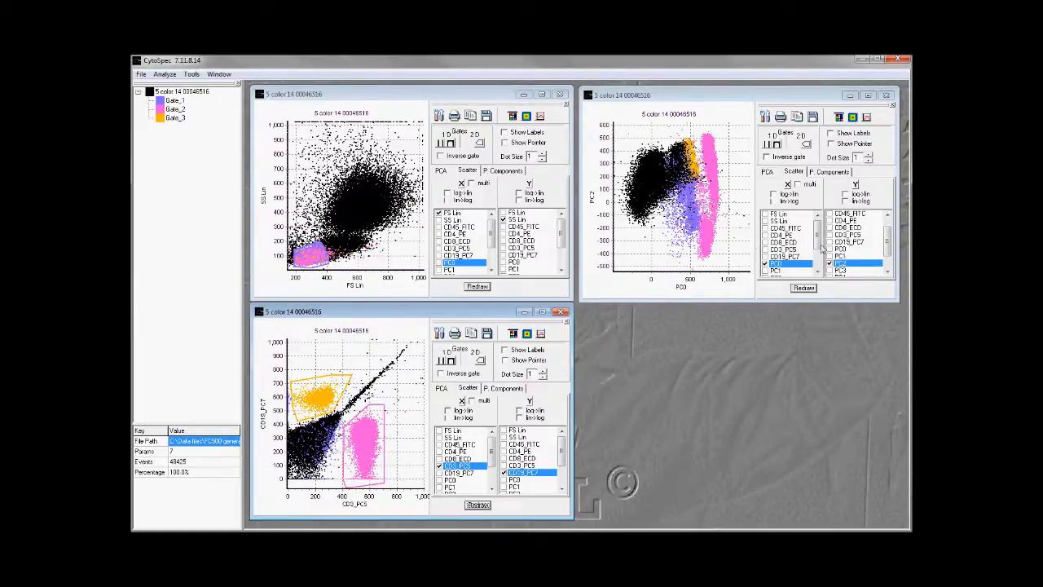
Switch the principal component plot's Y parameter to PC3 and redraw it against PC0.
click(835, 269)
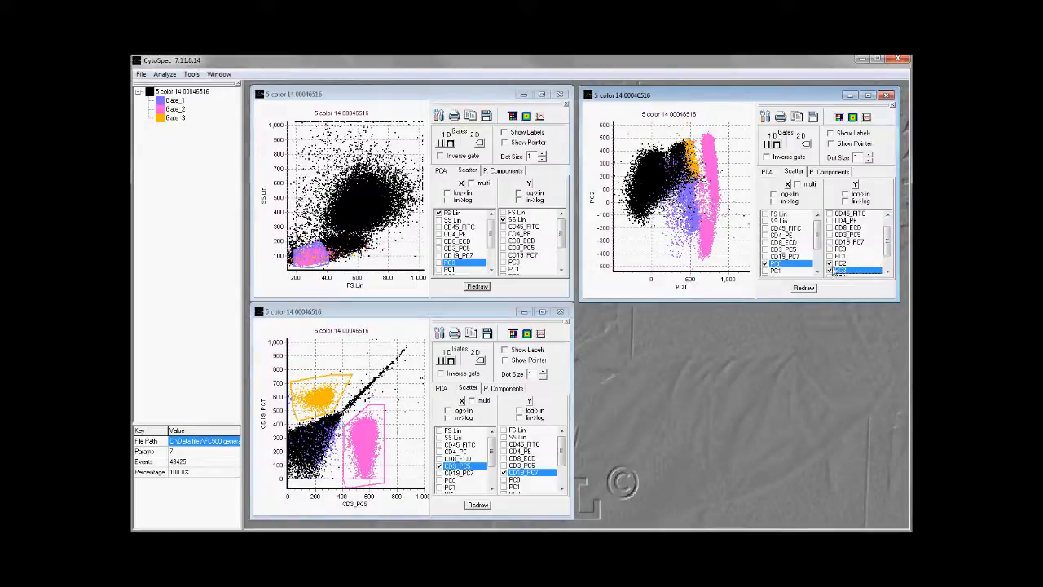
click(804, 288)
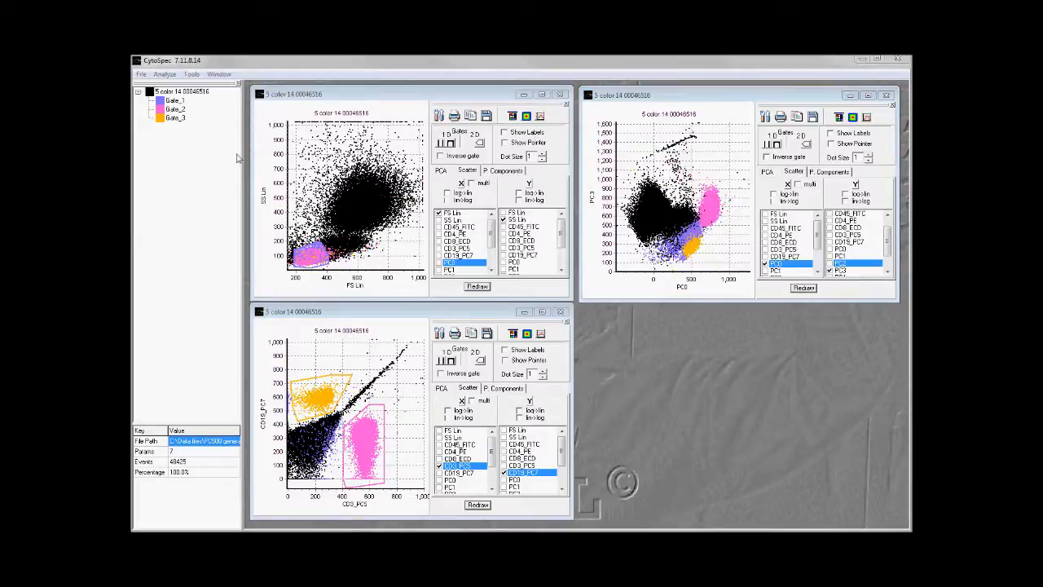
Open a new analysis plot window for the Gate_2 population.
click(163, 117)
click(165, 74)
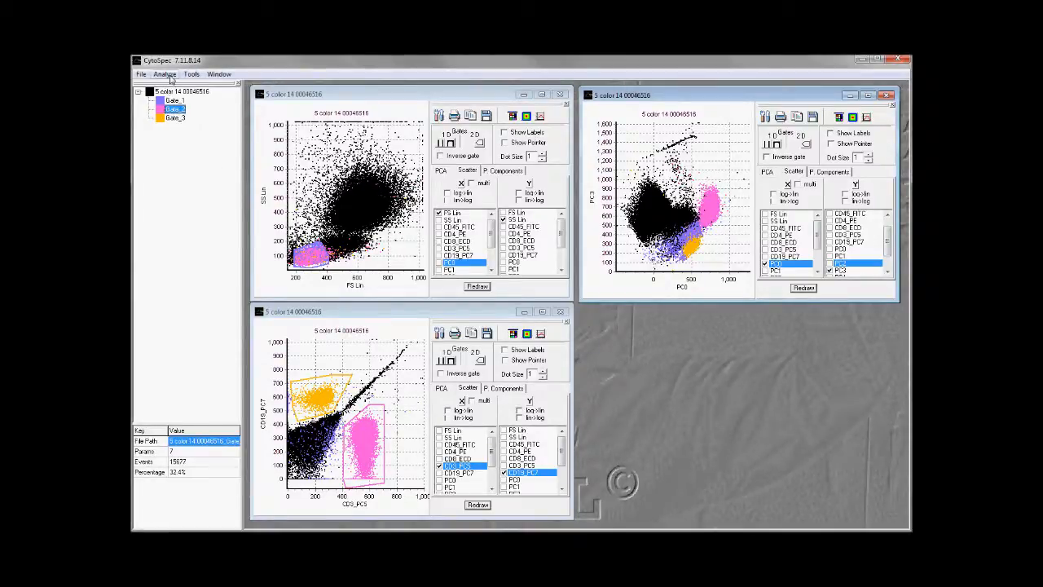
click(178, 87)
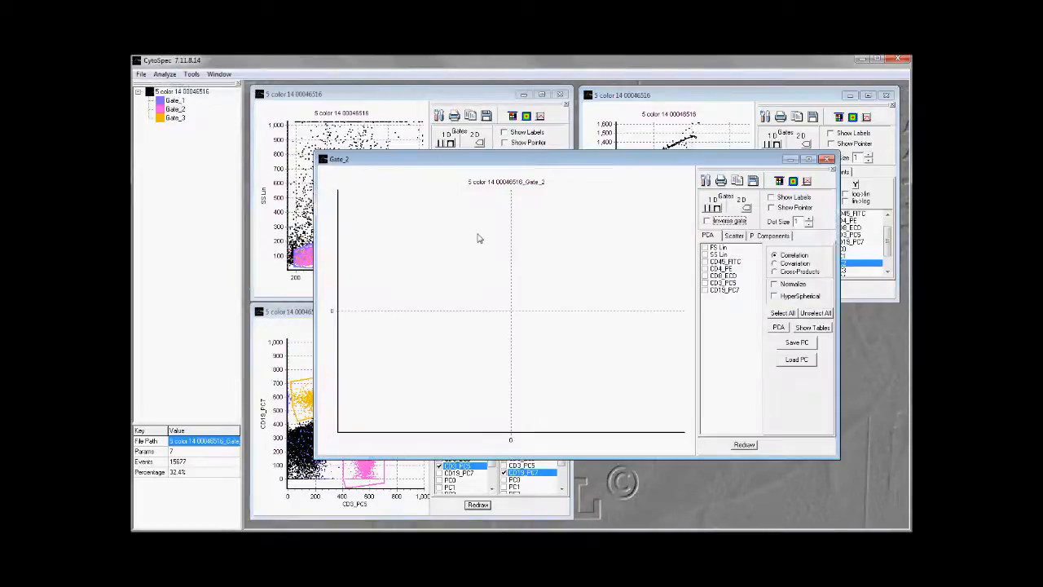
click(705, 283)
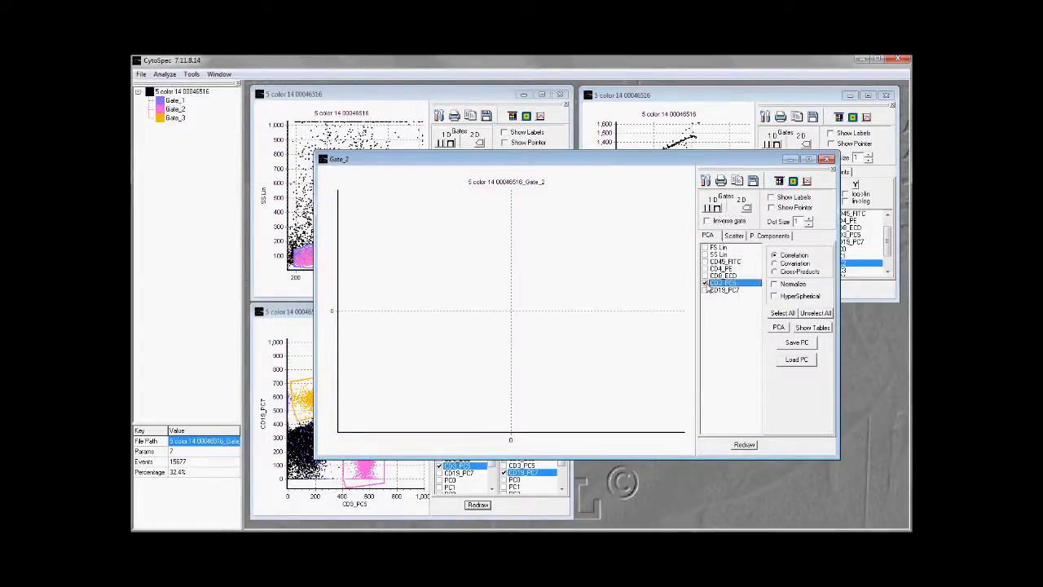
click(746, 447)
click(521, 314)
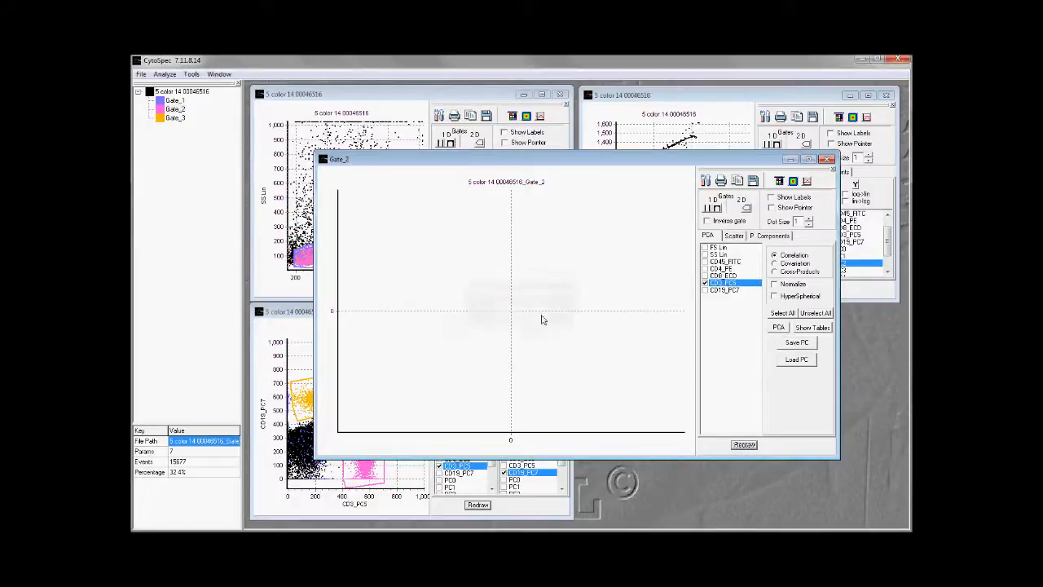
Plot a one-parameter CD3_PC5 histogram for Gate_2 and fit its window beneath the principal component plot.
click(734, 236)
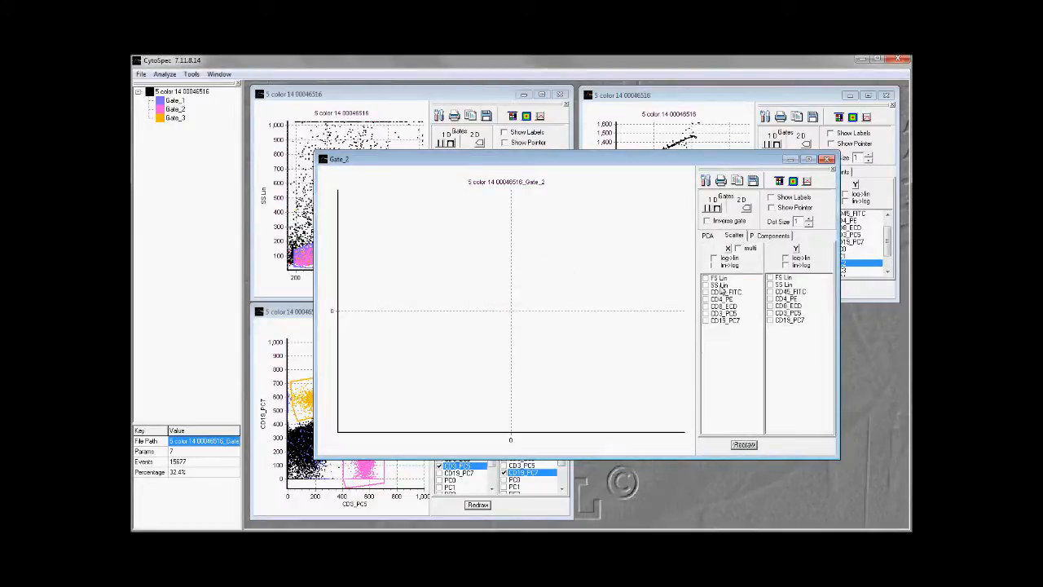
click(706, 314)
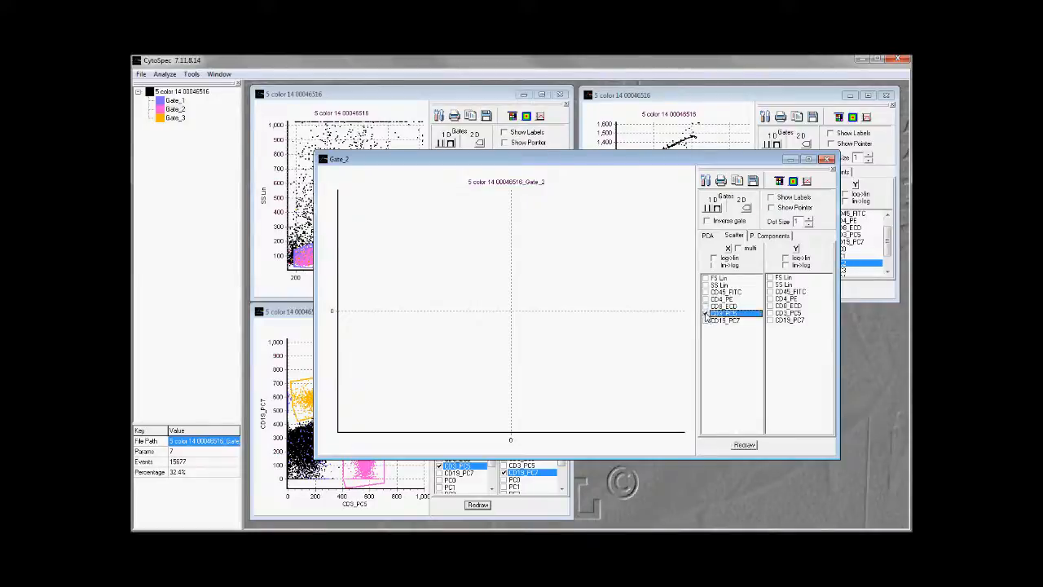
click(744, 445)
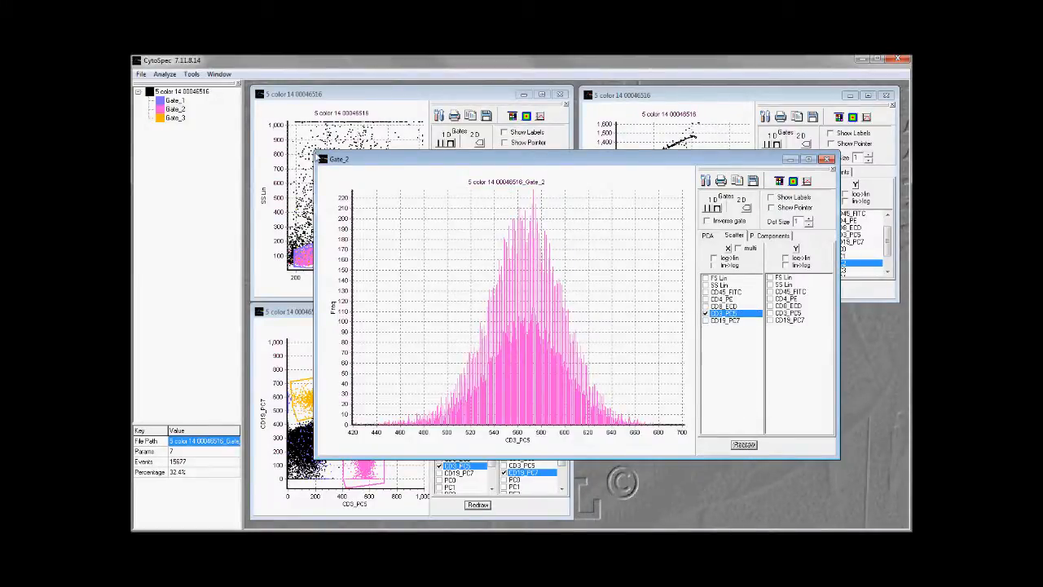
drag(315, 153, 524, 245)
drag(588, 252, 651, 309)
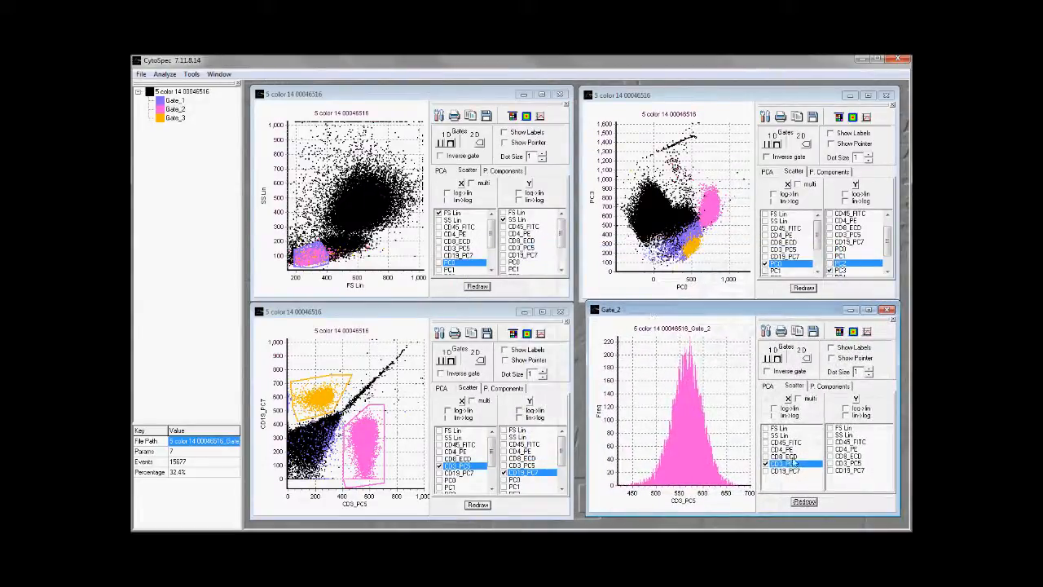
Redraw the Gate_2 histogram for CD8_ECD and shift its frequency axis to bring out the low peaks.
click(766, 456)
click(804, 502)
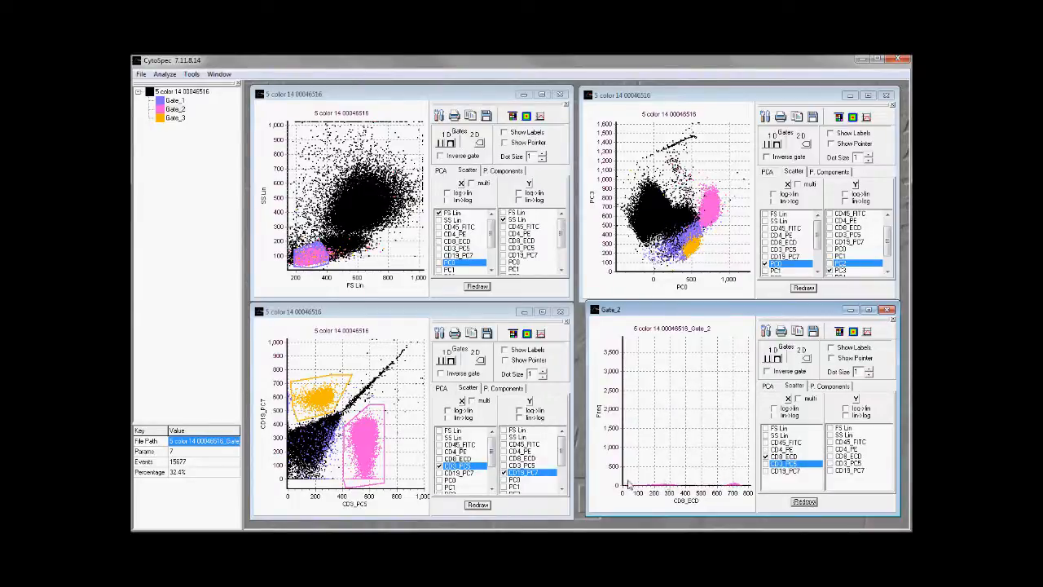
drag(703, 470, 755, 463)
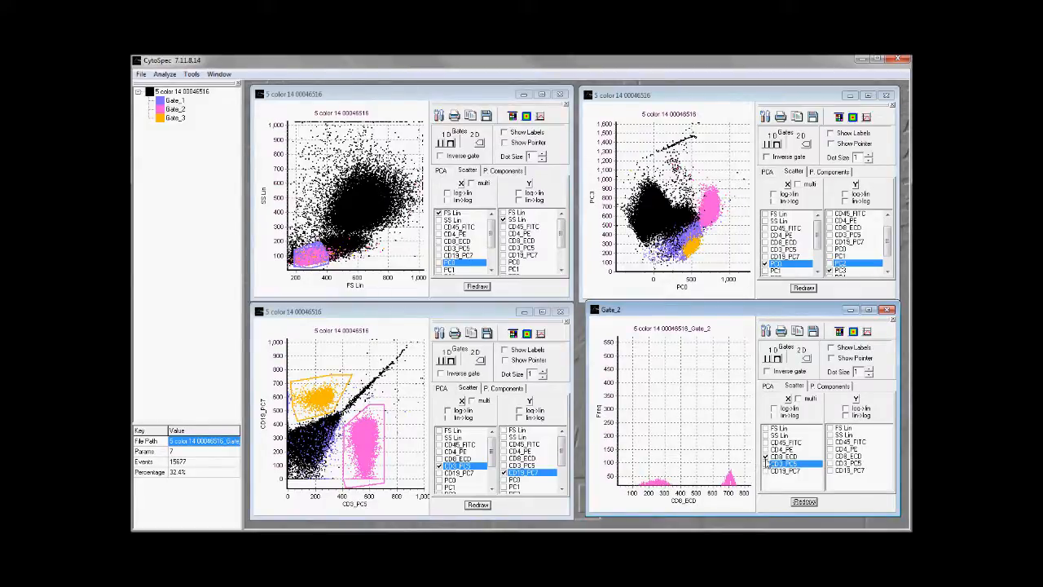
Redraw the Gate_2 histogram for CD4_PE and enlarge its window for a closer look.
click(768, 449)
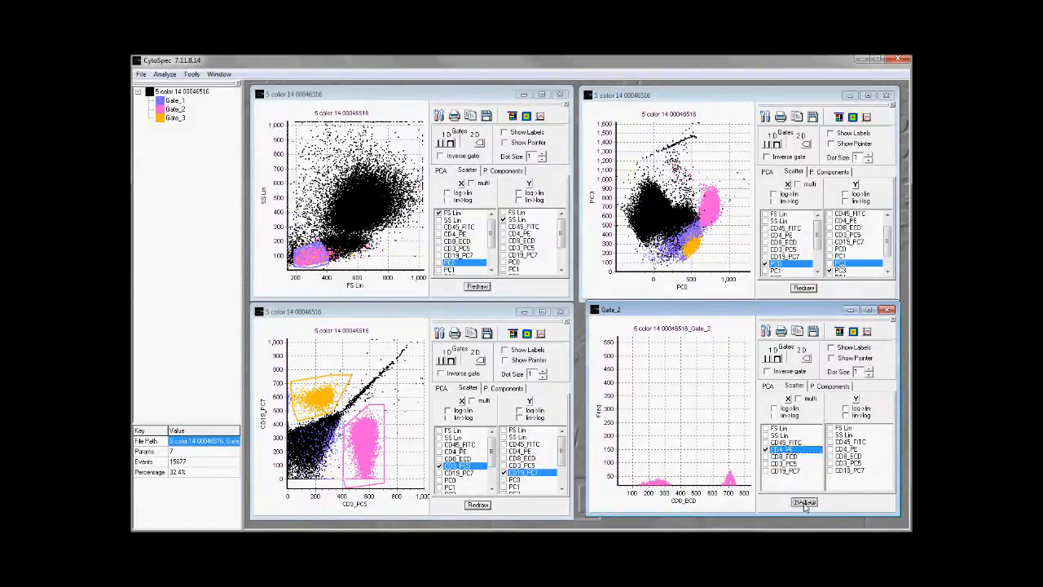
click(804, 502)
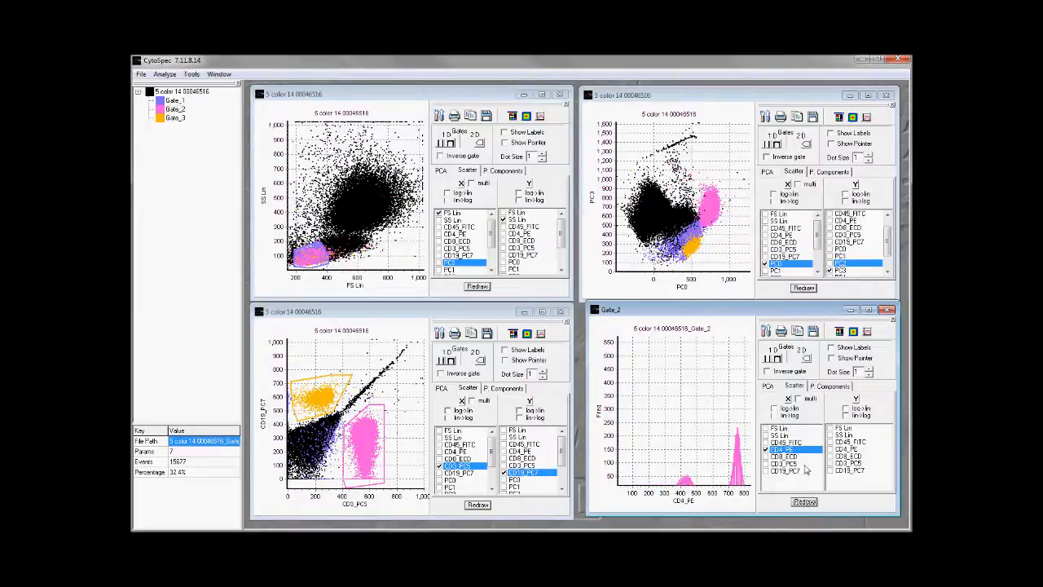
drag(588, 307, 432, 153)
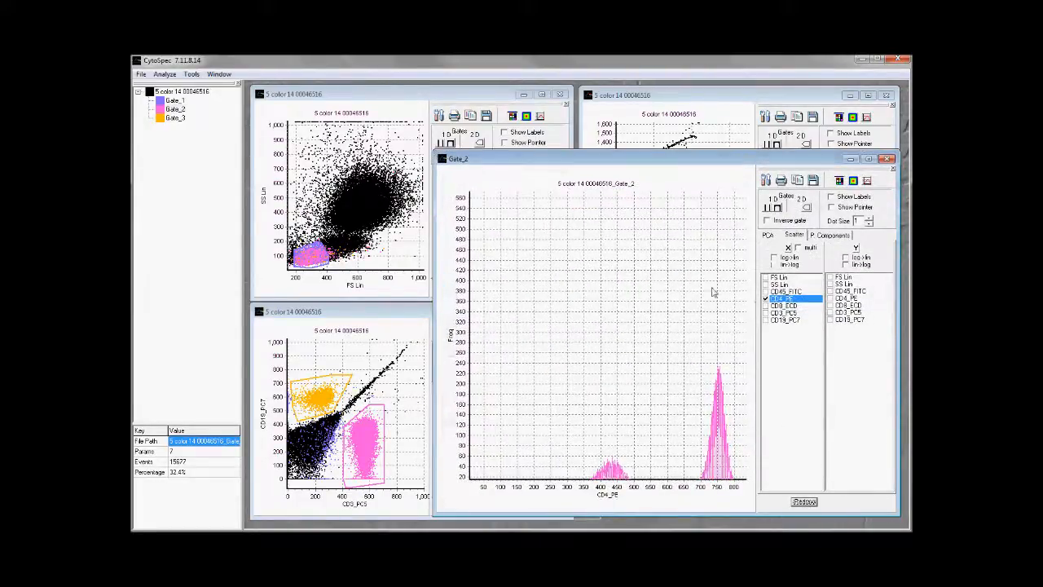
View the Gate_2 histograms for CD45_FITC and SS Lin, one after the other.
click(766, 291)
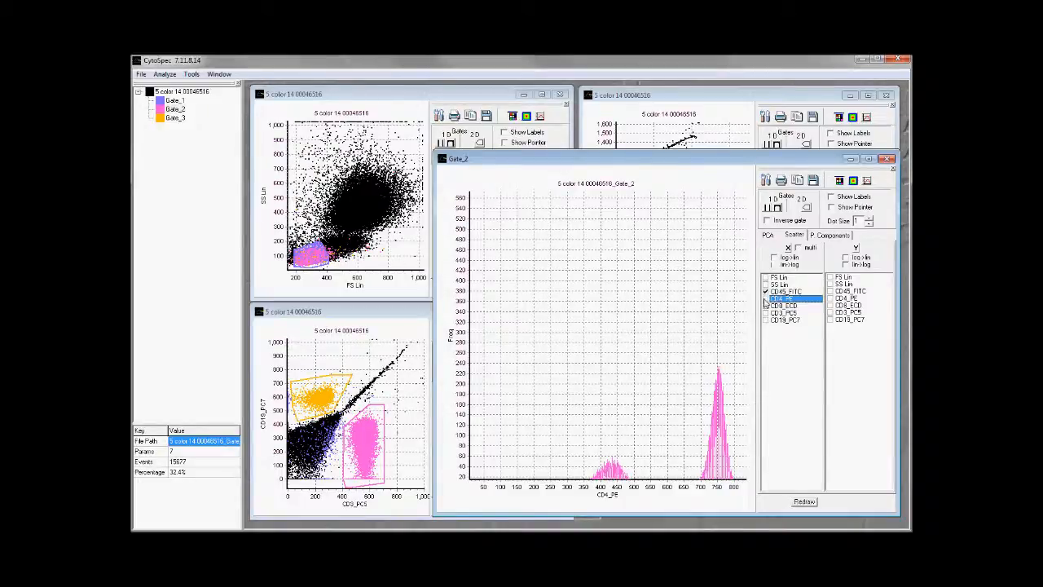
click(805, 502)
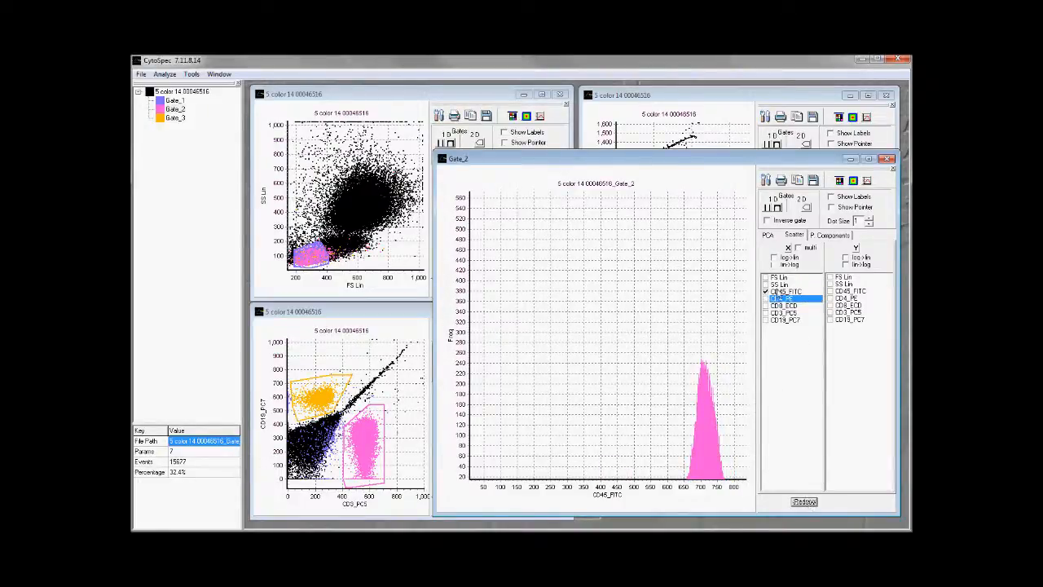
click(766, 284)
click(766, 292)
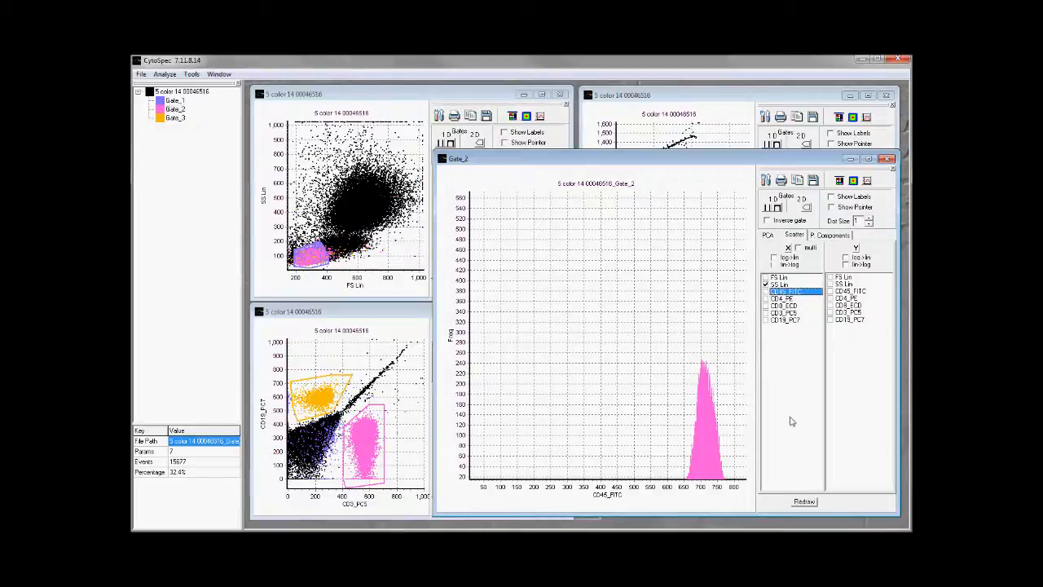
click(805, 502)
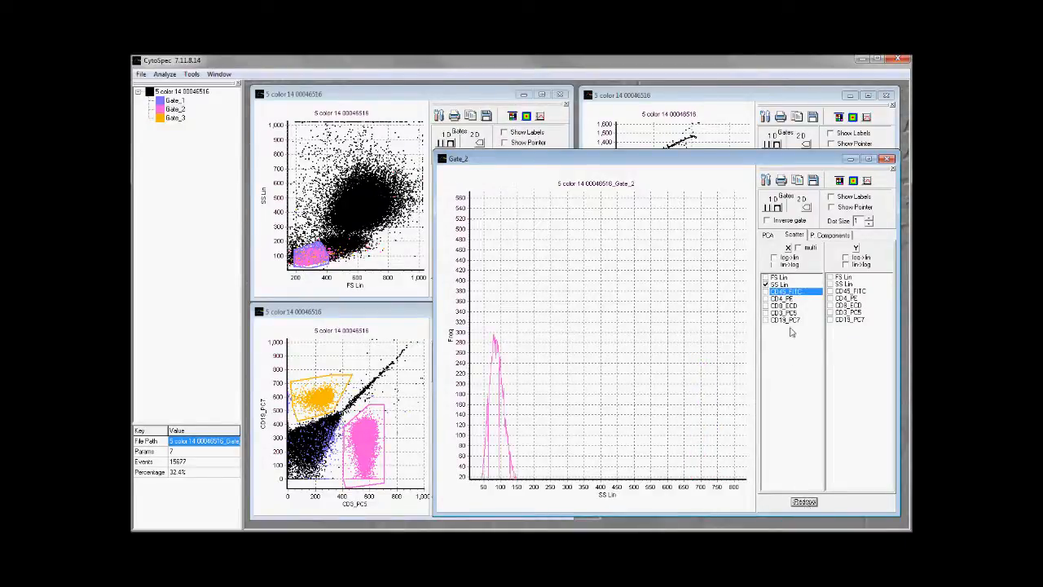
Switch the Gate_2 histogram's X parameter to CD19_PC7 and redraw it.
click(766, 320)
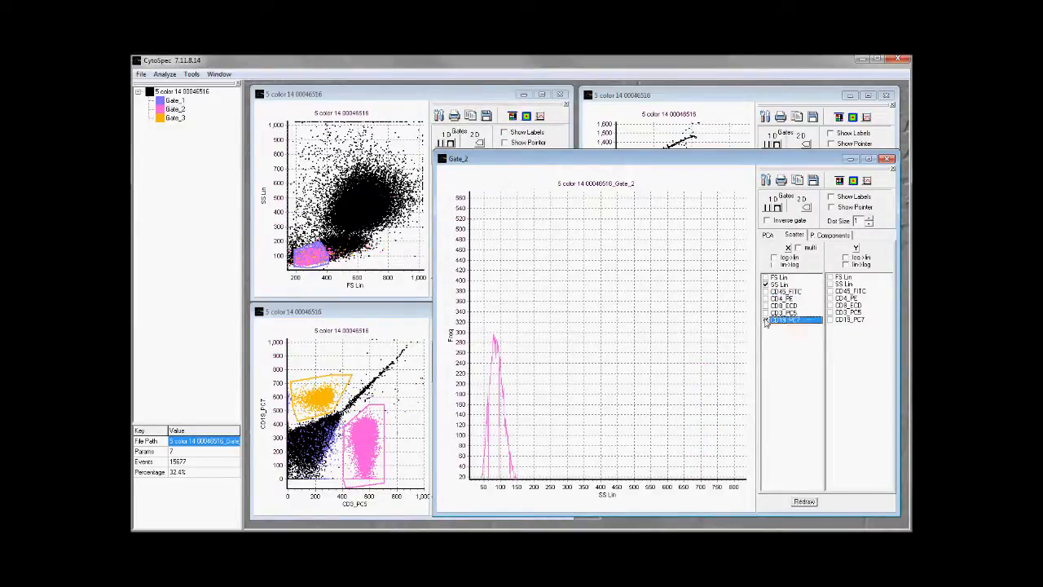
click(765, 284)
click(803, 501)
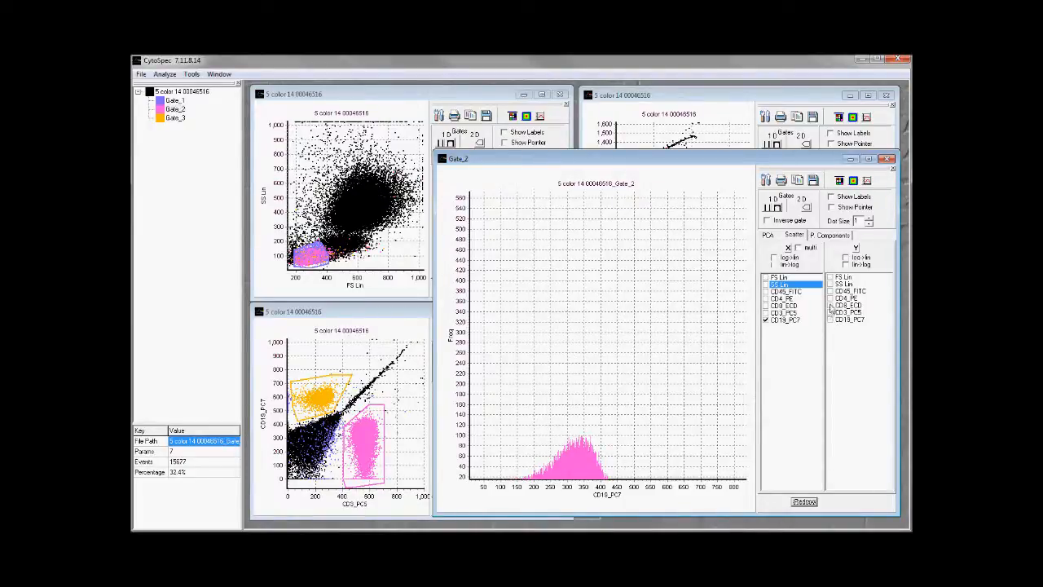
Redraw the Gate_2 plot with CD45_FITC as the Y parameter and shrink its window to fit beneath the principal component plot.
click(830, 291)
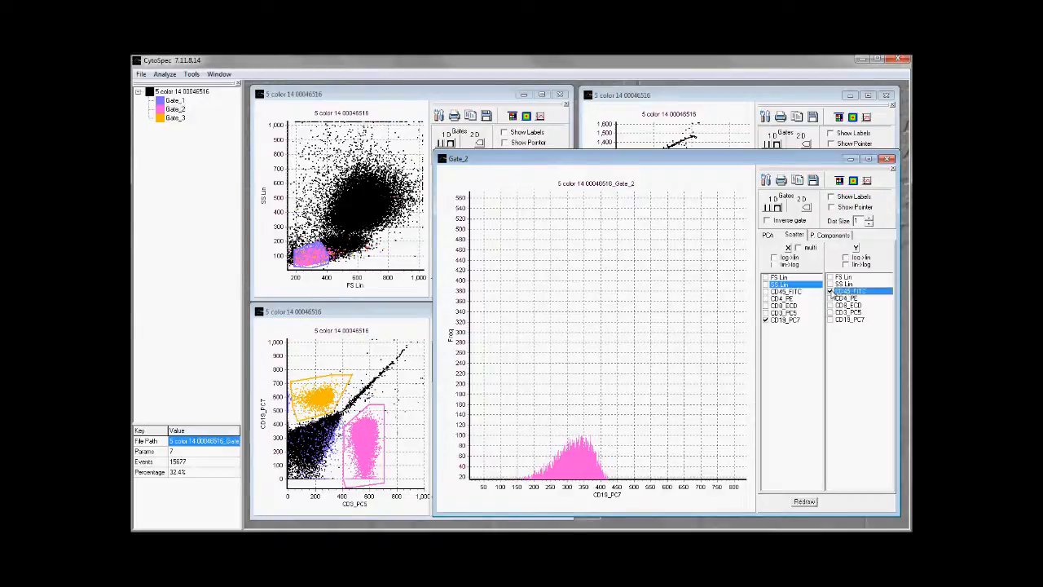
click(805, 500)
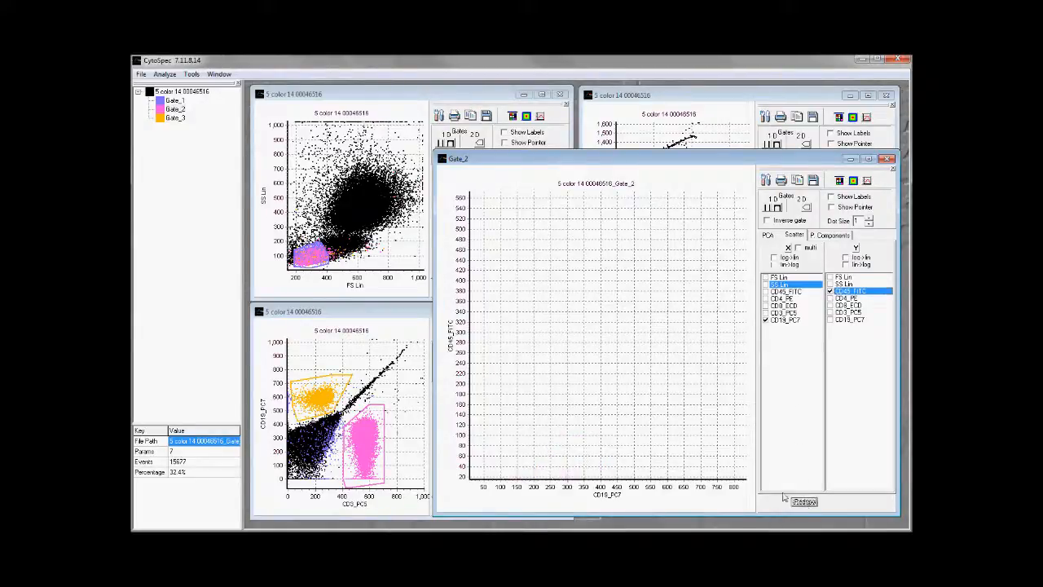
drag(616, 393, 445, 494)
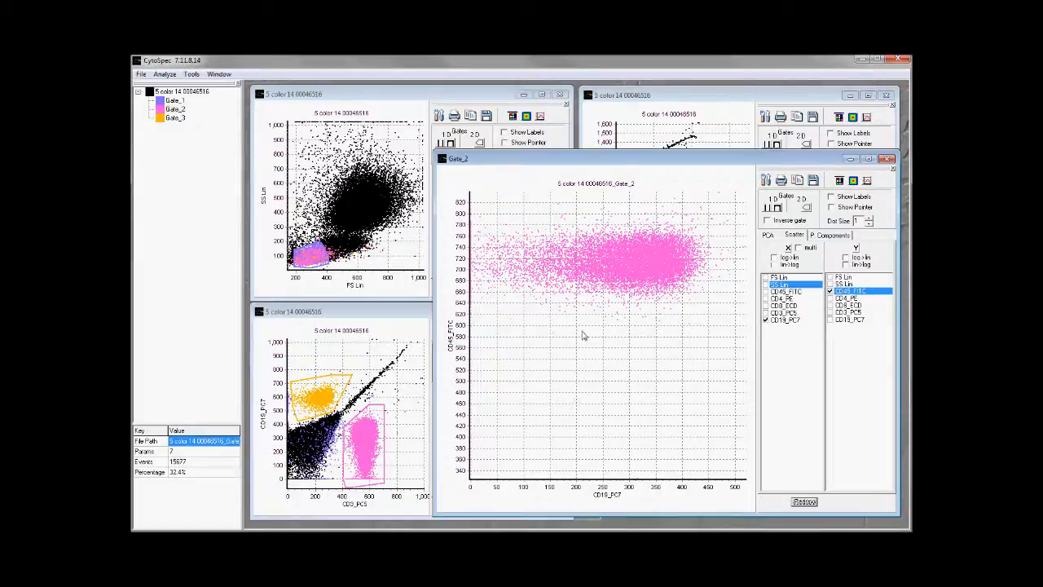
drag(582, 335, 582, 368)
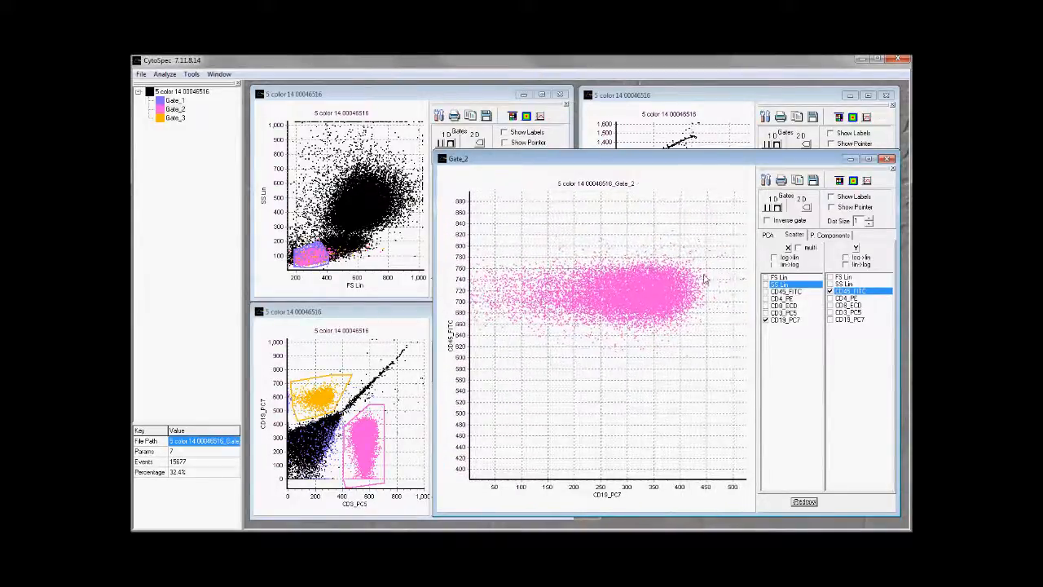
drag(437, 155, 574, 310)
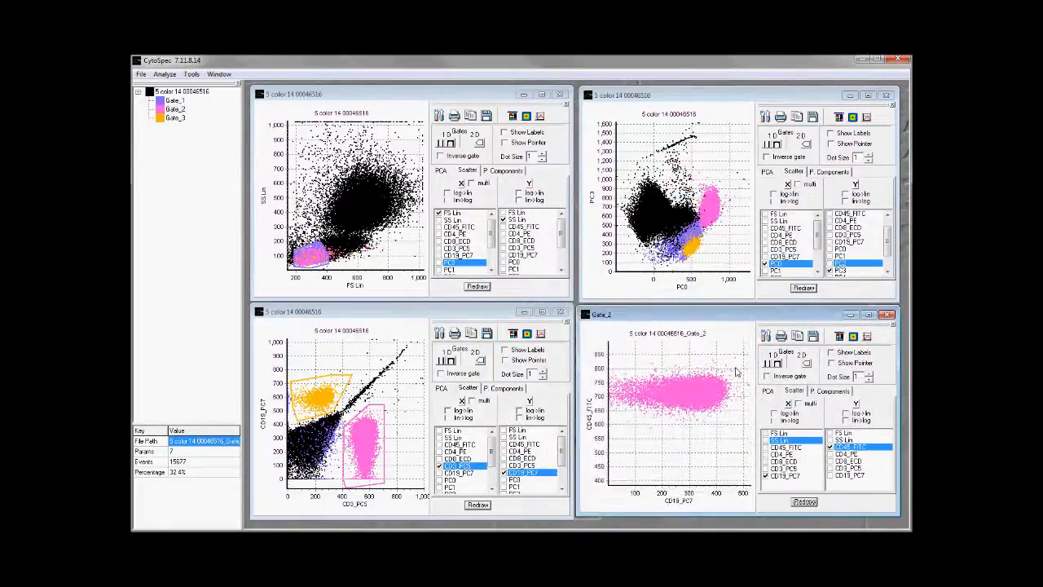